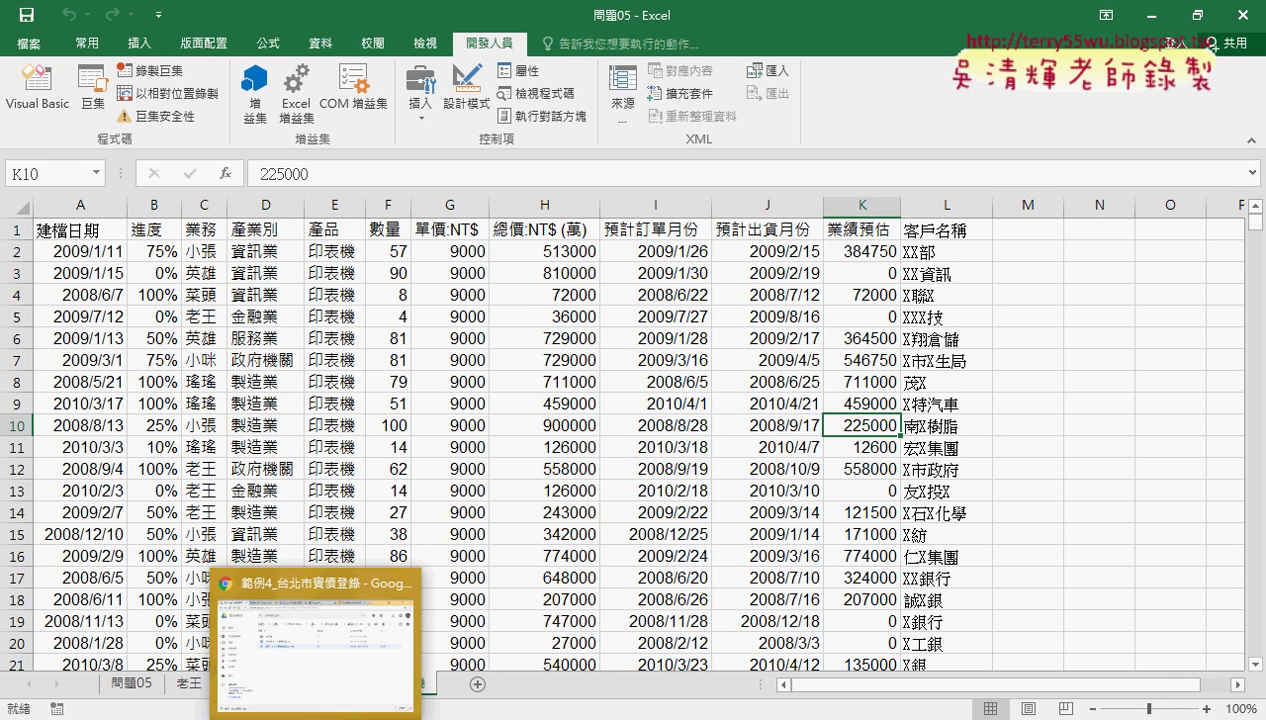
- Bring up the 程式碼 Google Doc at the 如何做日期篩選 date-filter section
{"action": "left_click", "coordinate": [328, 680]}
{"action": "left_click", "coordinate": [285, 14]}
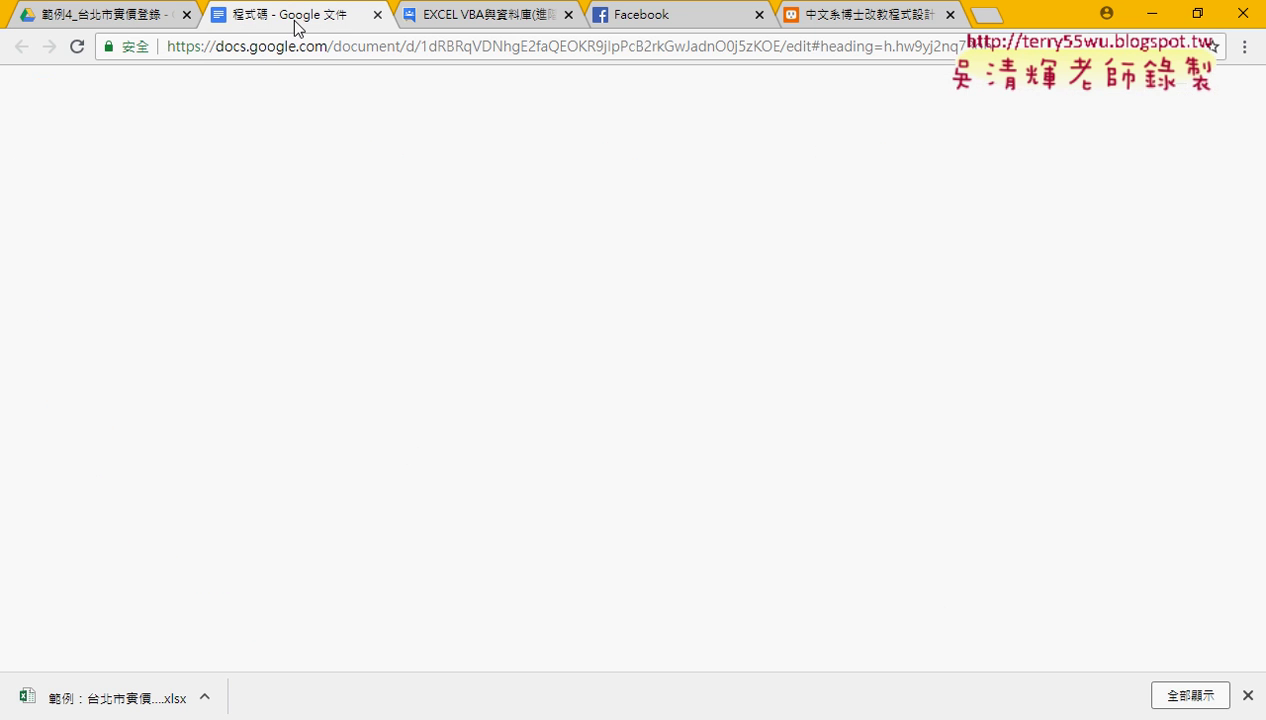
{"action": "scroll", "coordinate": [546, 352], "scroll_direction": "up", "scroll_amount": 2}
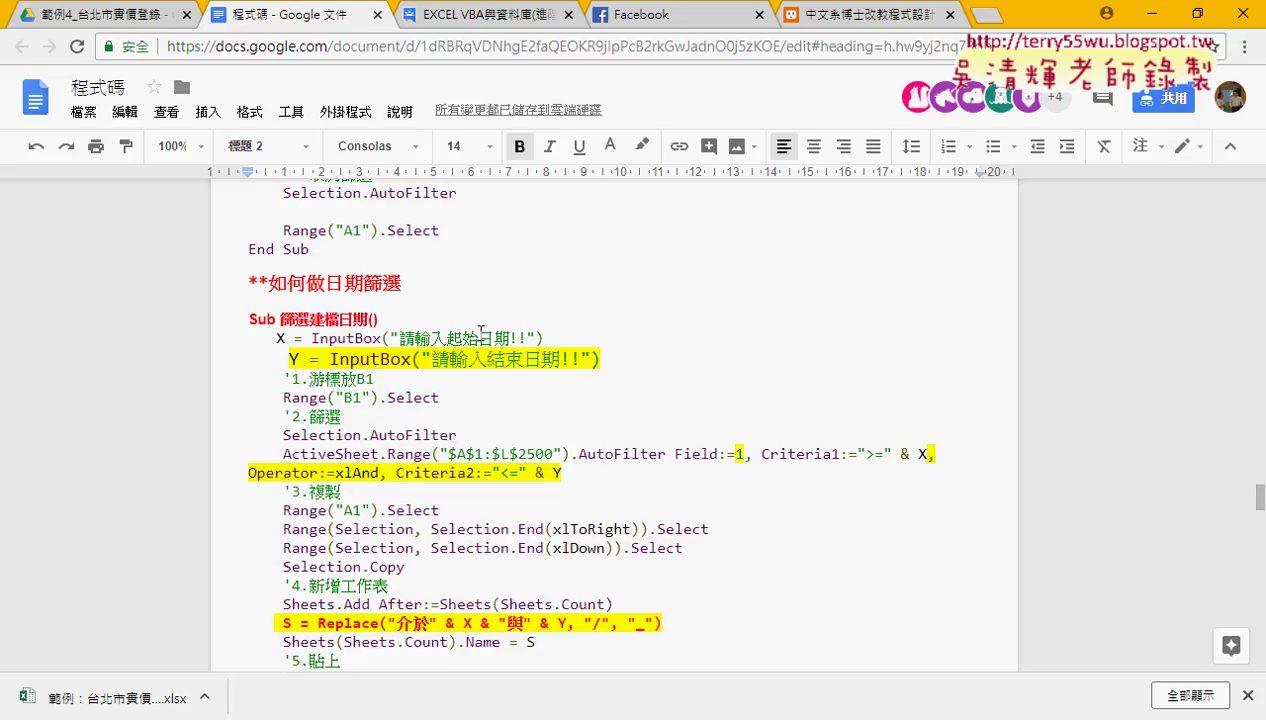
{"action": "left_click_drag", "start_coordinate": [322, 283], "coordinate": [408, 285]}
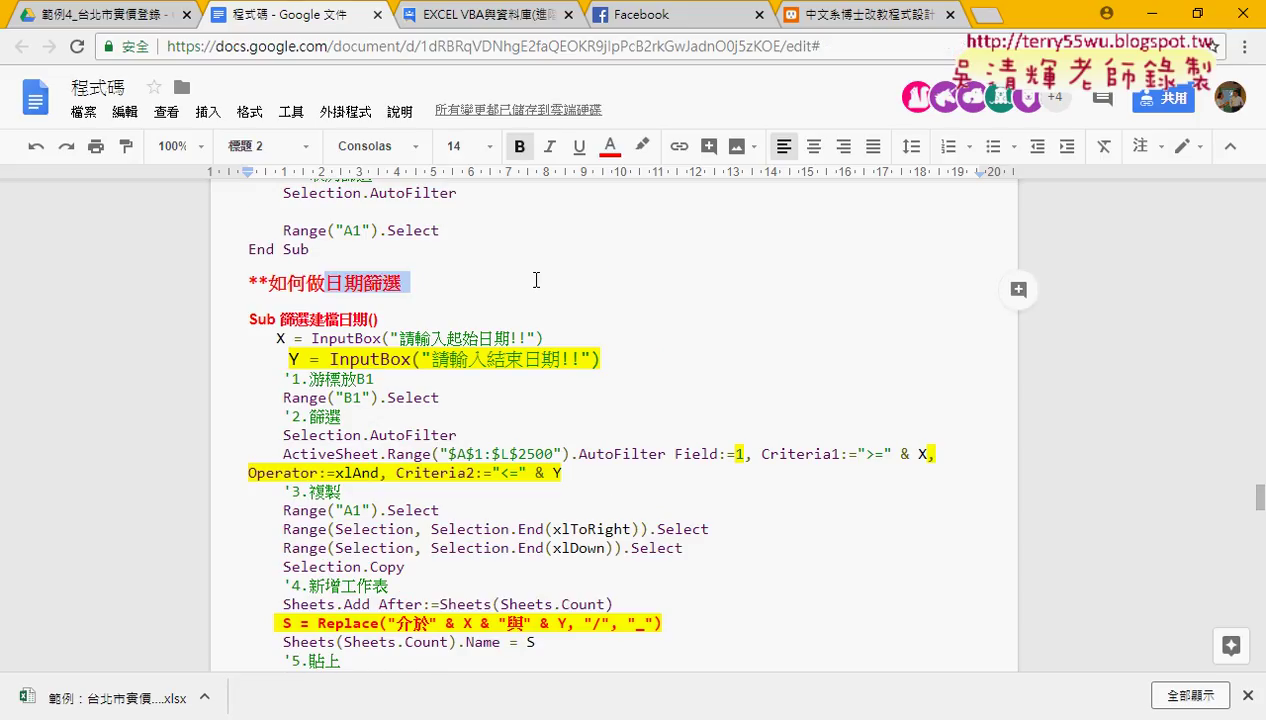
- Highlight the AutoFilter Field, Criteria1 ">=" & X, xlAnd and Criteria2 parts of the code
{"action": "left_click_drag", "start_coordinate": [665, 454], "coordinate": [745, 455]}
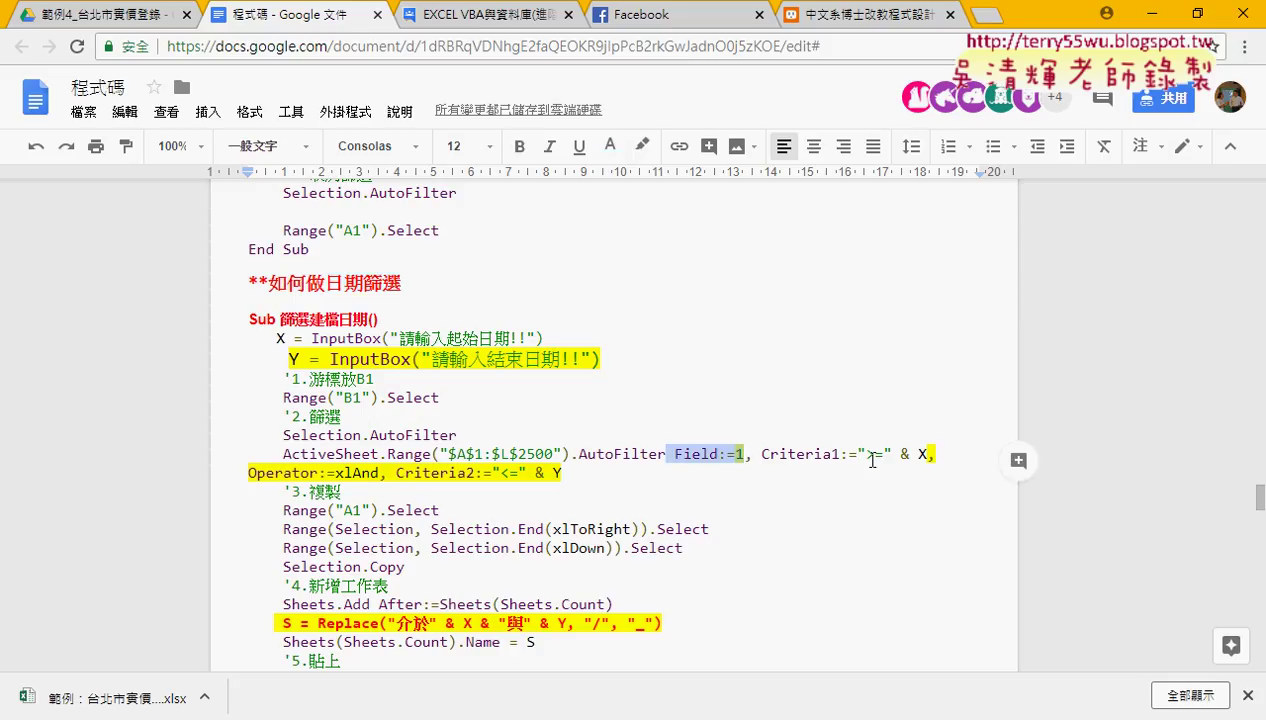
{"action": "left_click", "coordinate": [828, 455]}
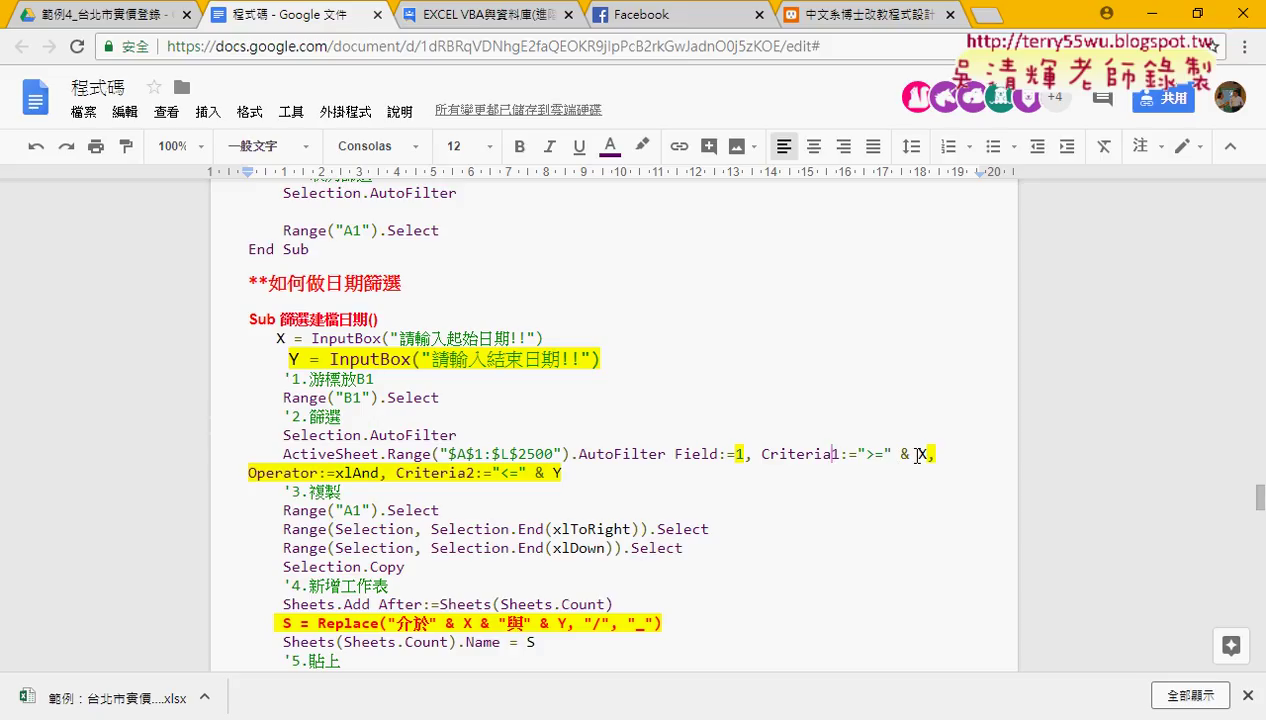
{"action": "left_click_drag", "start_coordinate": [857, 455], "coordinate": [892, 455]}
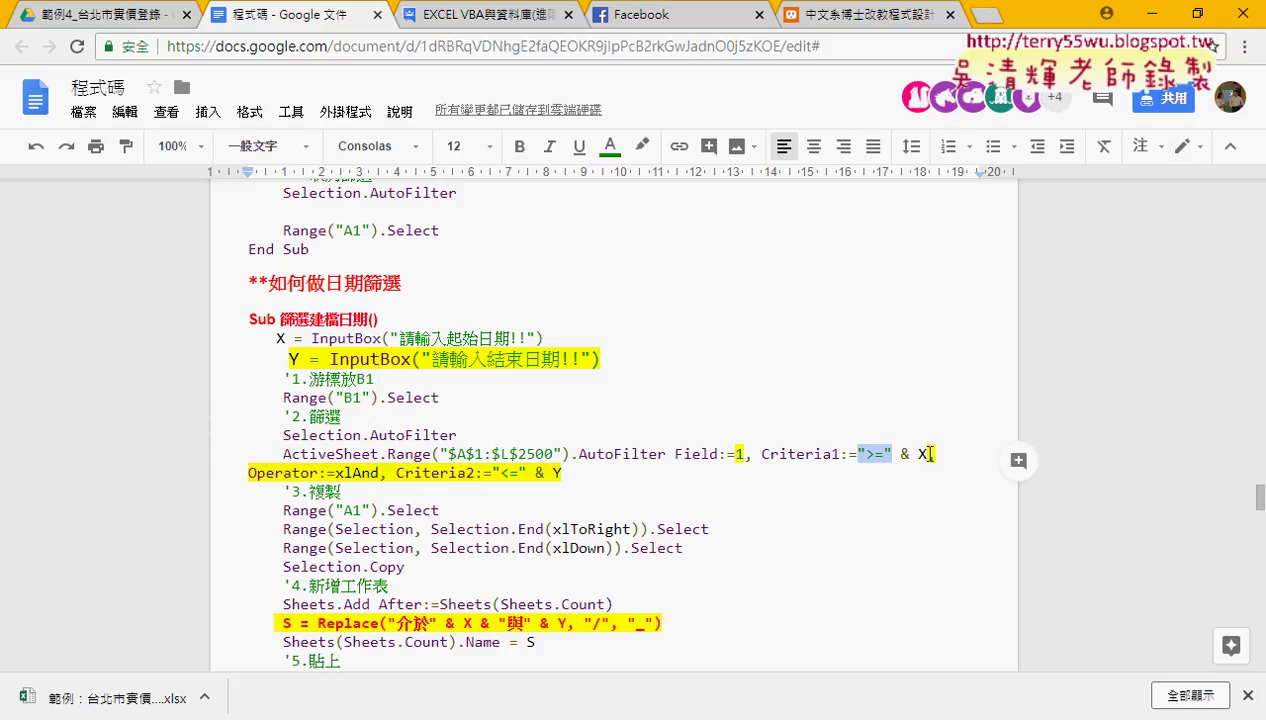
{"action": "double_click", "coordinate": [923, 454]}
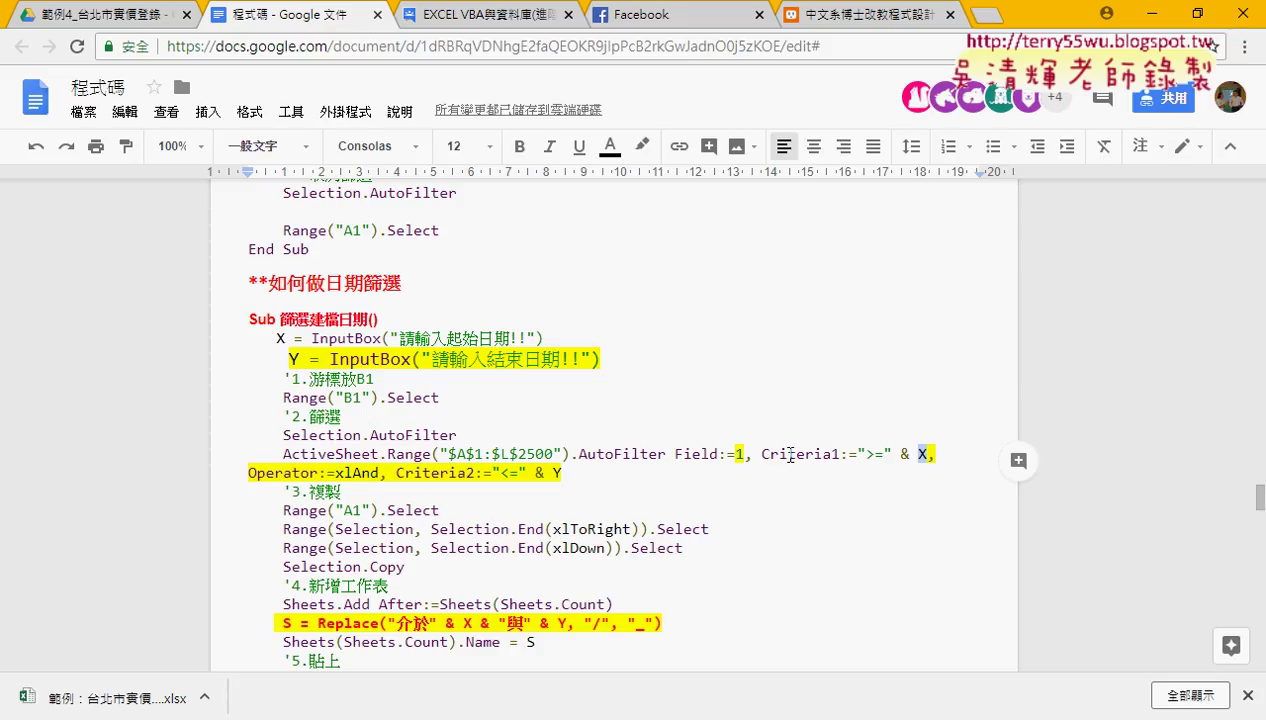
{"action": "left_click_drag", "start_coordinate": [866, 455], "coordinate": [884, 455]}
{"action": "left_click_drag", "start_coordinate": [381, 478], "coordinate": [337, 473]}
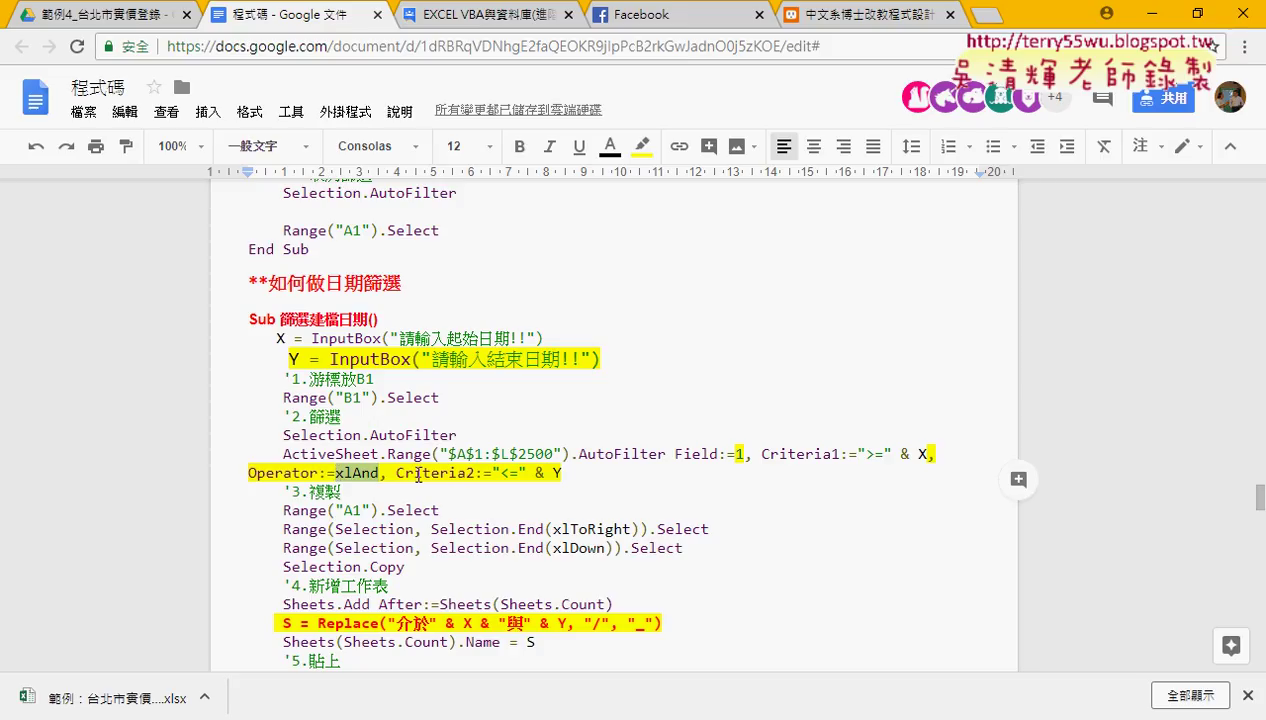
{"action": "left_click_drag", "start_coordinate": [465, 473], "coordinate": [517, 473]}
{"action": "left_click", "coordinate": [552, 470]}
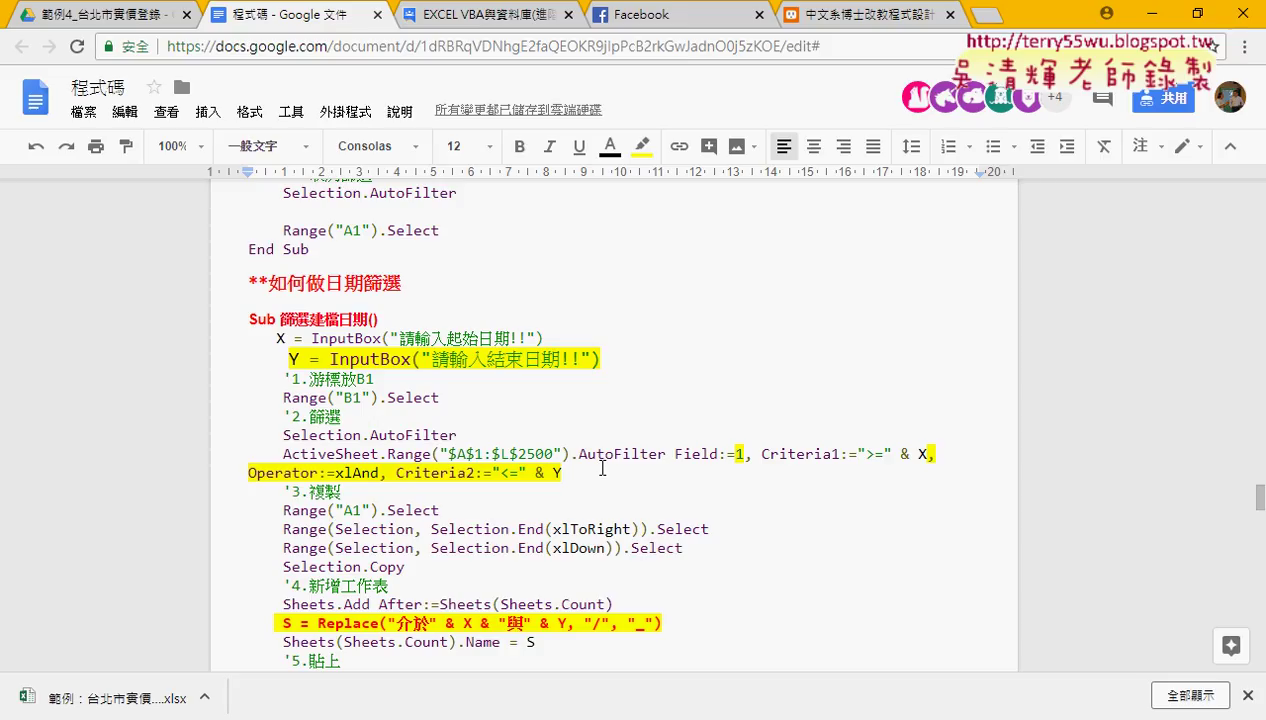
- Highlight the Replace function, its "/" target and "_" replacement in the sheet-name line
{"action": "scroll", "coordinate": [602, 468], "scroll_direction": "down", "scroll_amount": 2}
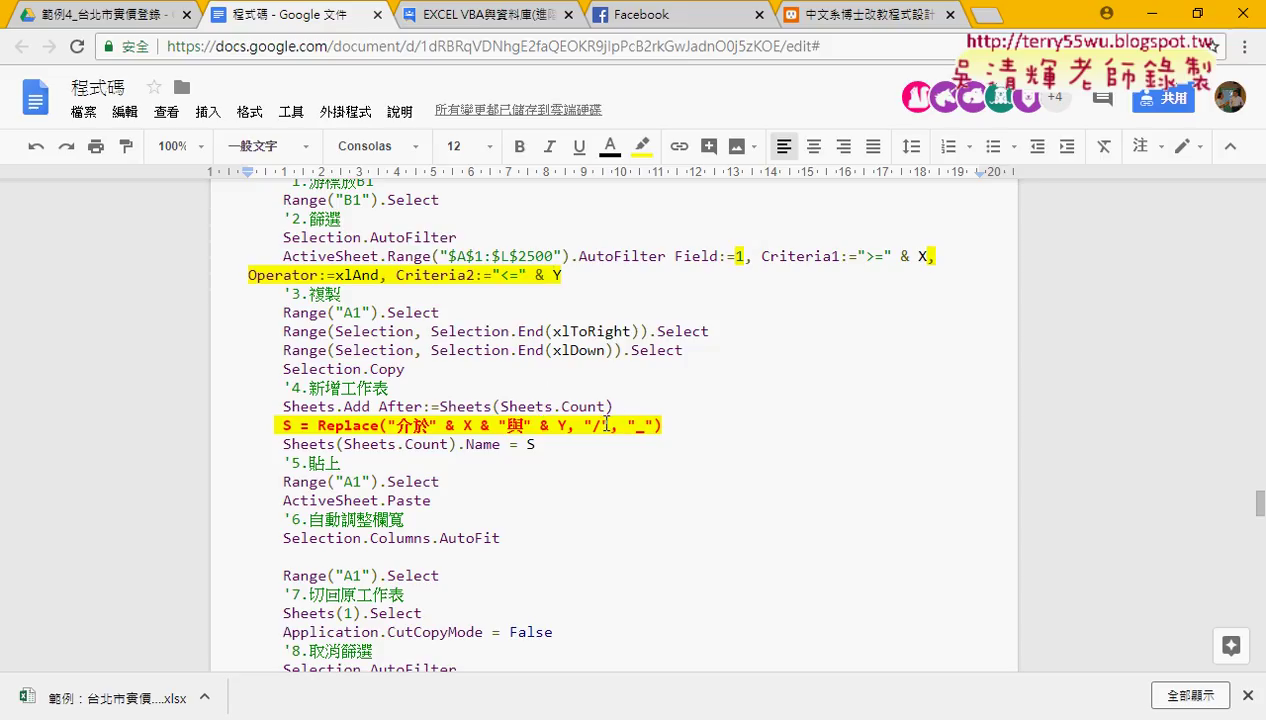
{"action": "left_click_drag", "start_coordinate": [607, 425], "coordinate": [584, 425]}
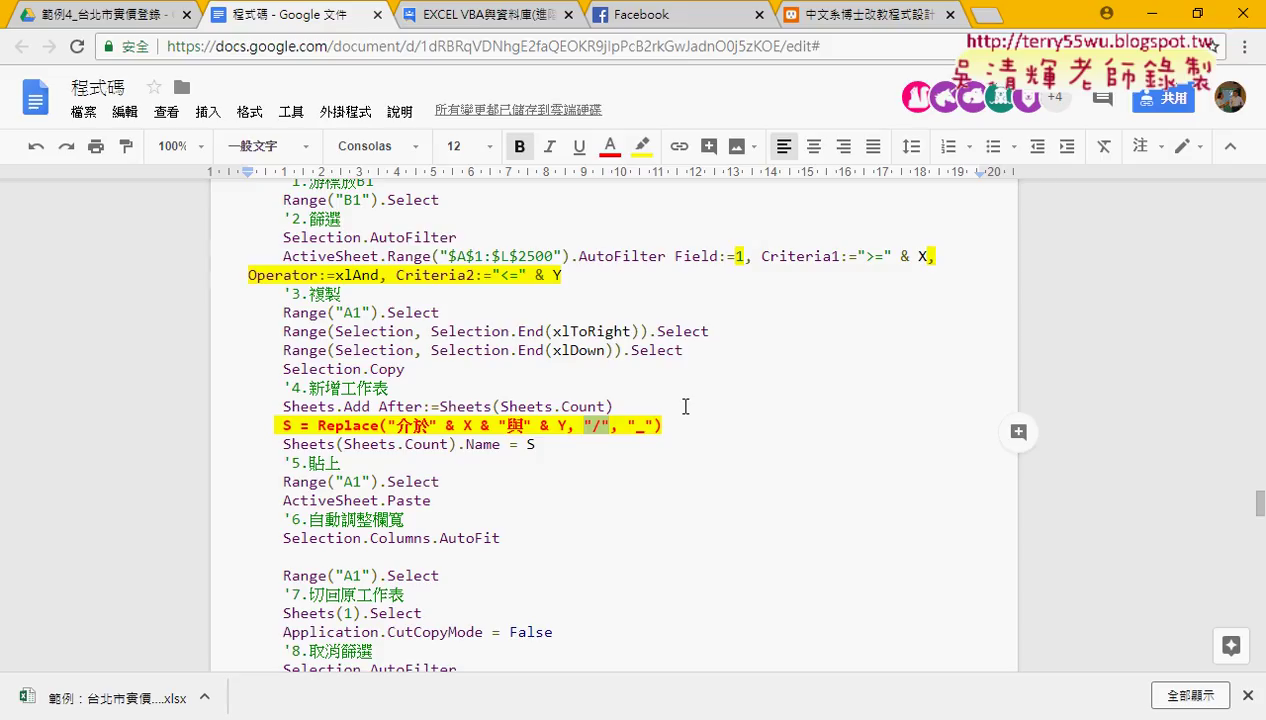
{"action": "left_click_drag", "start_coordinate": [317, 425], "coordinate": [380, 426]}
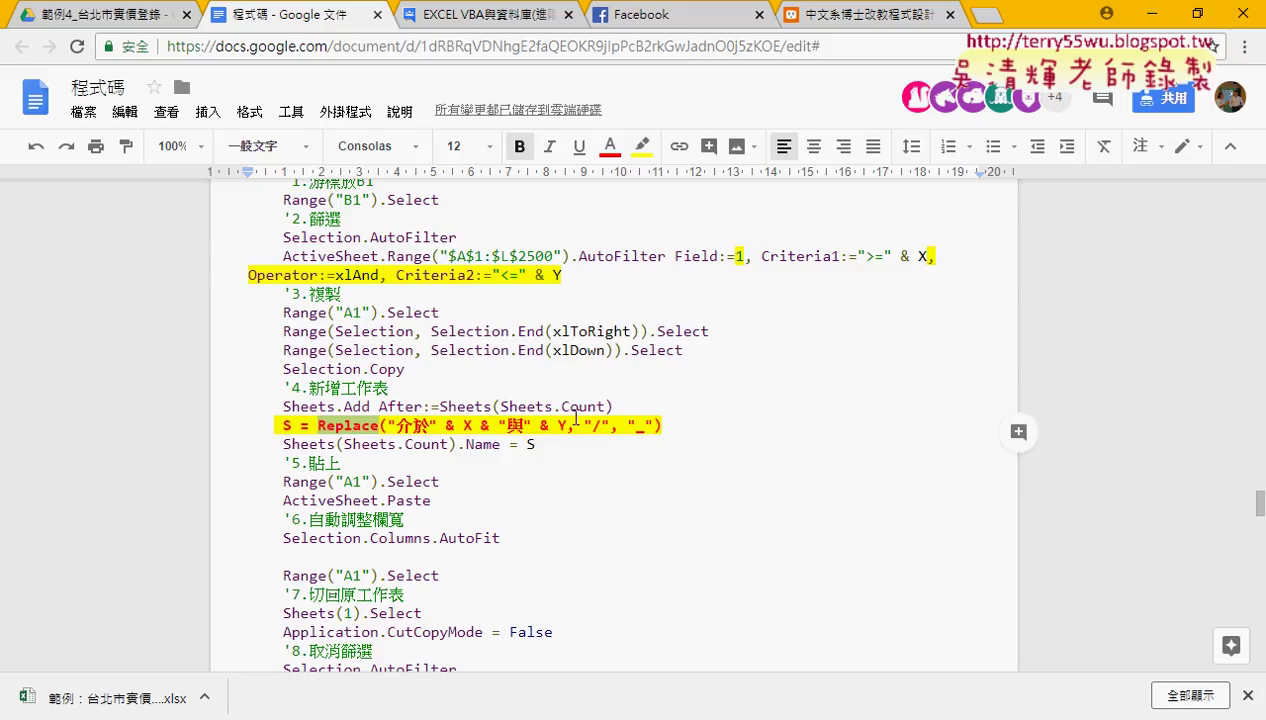
{"action": "double_click", "coordinate": [639, 425]}
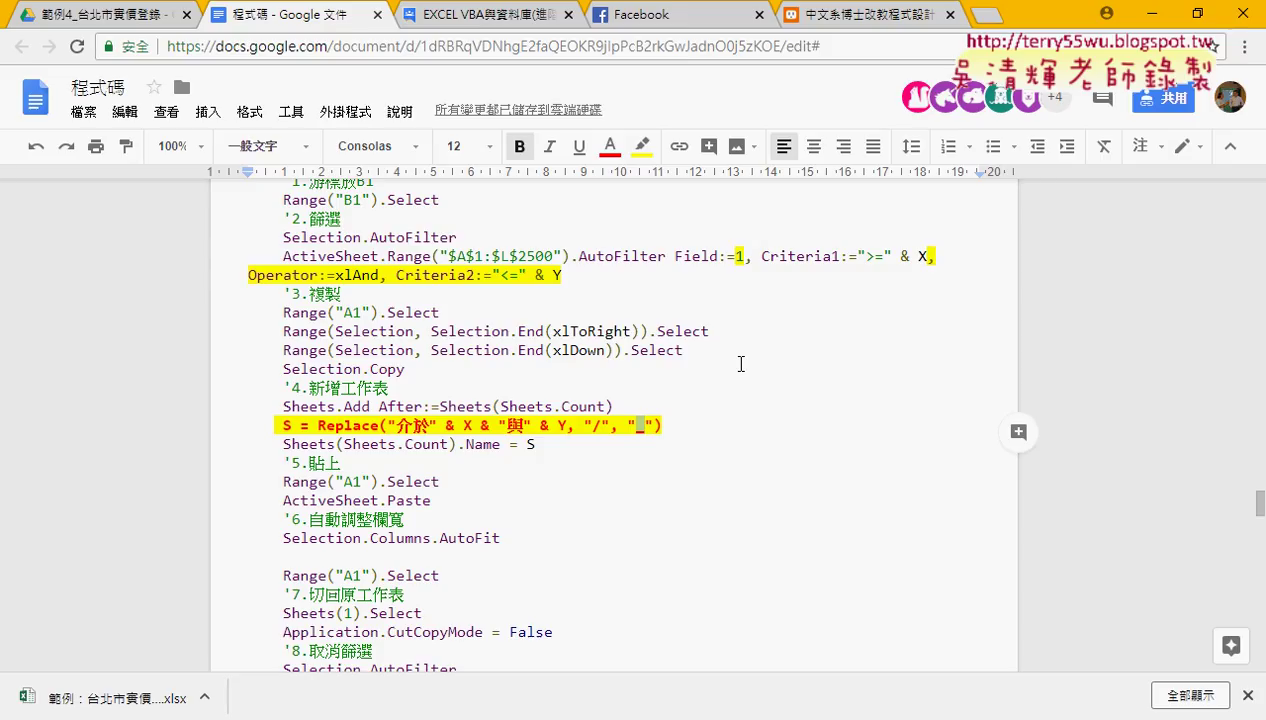
- Select the whole 篩選建檔日期 Sub from its header through End Sub
{"action": "scroll", "coordinate": [741, 364], "scroll_direction": "up", "scroll_amount": 1}
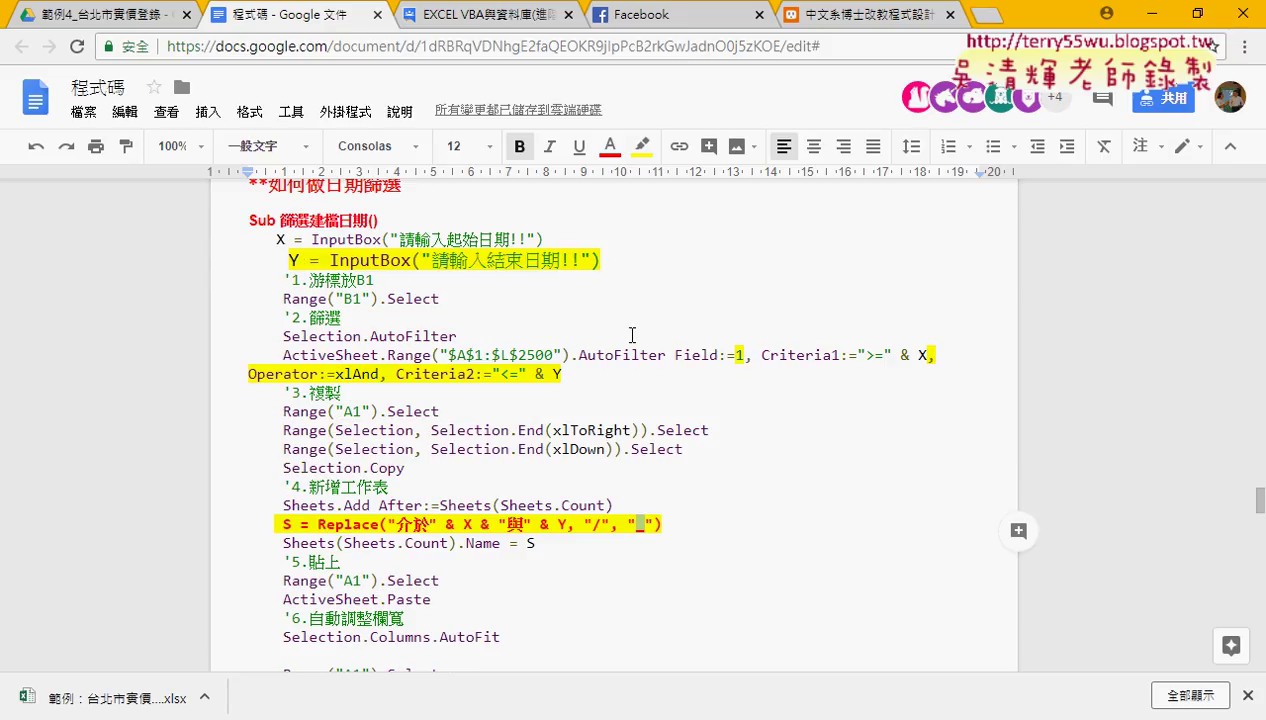
{"action": "left_click", "coordinate": [246, 220]}
{"action": "scroll", "coordinate": [503, 468], "scroll_direction": "down", "scroll_amount": 3}
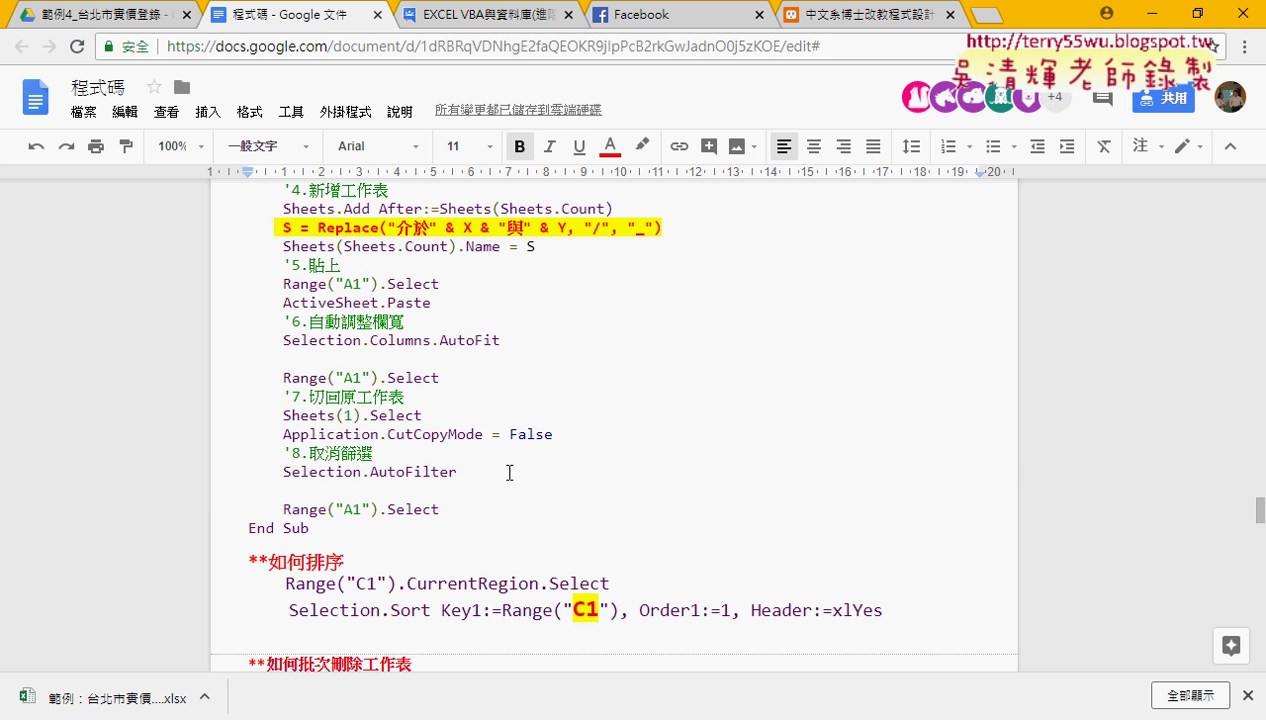
{"action": "left_click", "coordinate": [333, 530], "text": "shift"}
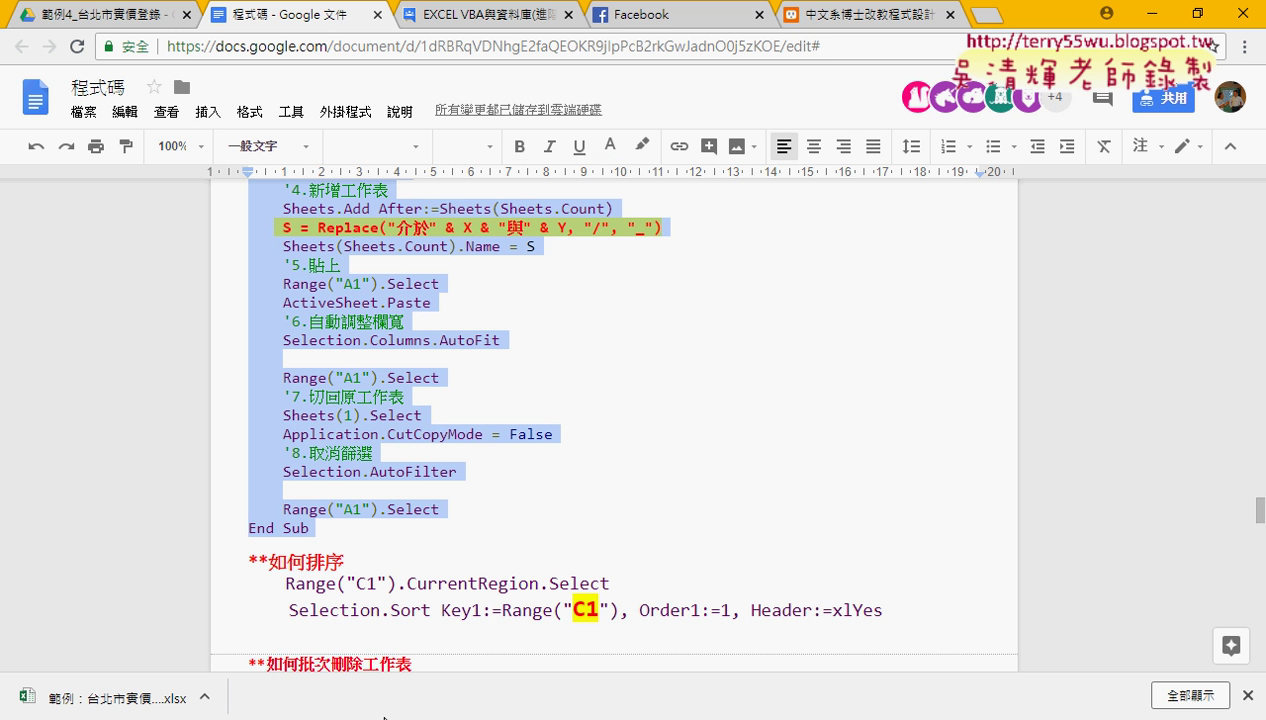
- Paste the 篩選建檔日期 Sub after 篩選客戶名稱 in Module1, then minimize the browser
{"action": "left_click", "coordinate": [575, 600]}
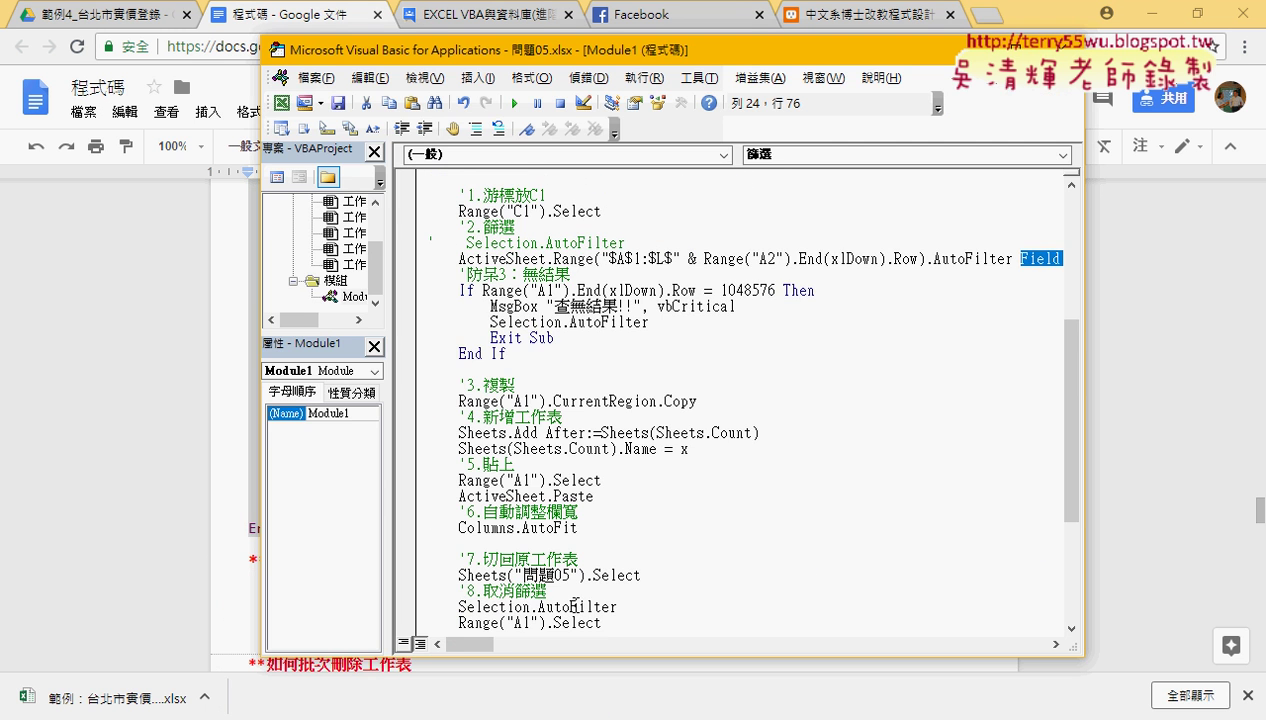
{"action": "scroll", "coordinate": [540, 600], "scroll_direction": "down", "scroll_amount": 5}
{"action": "left_click", "coordinate": [429, 624]}
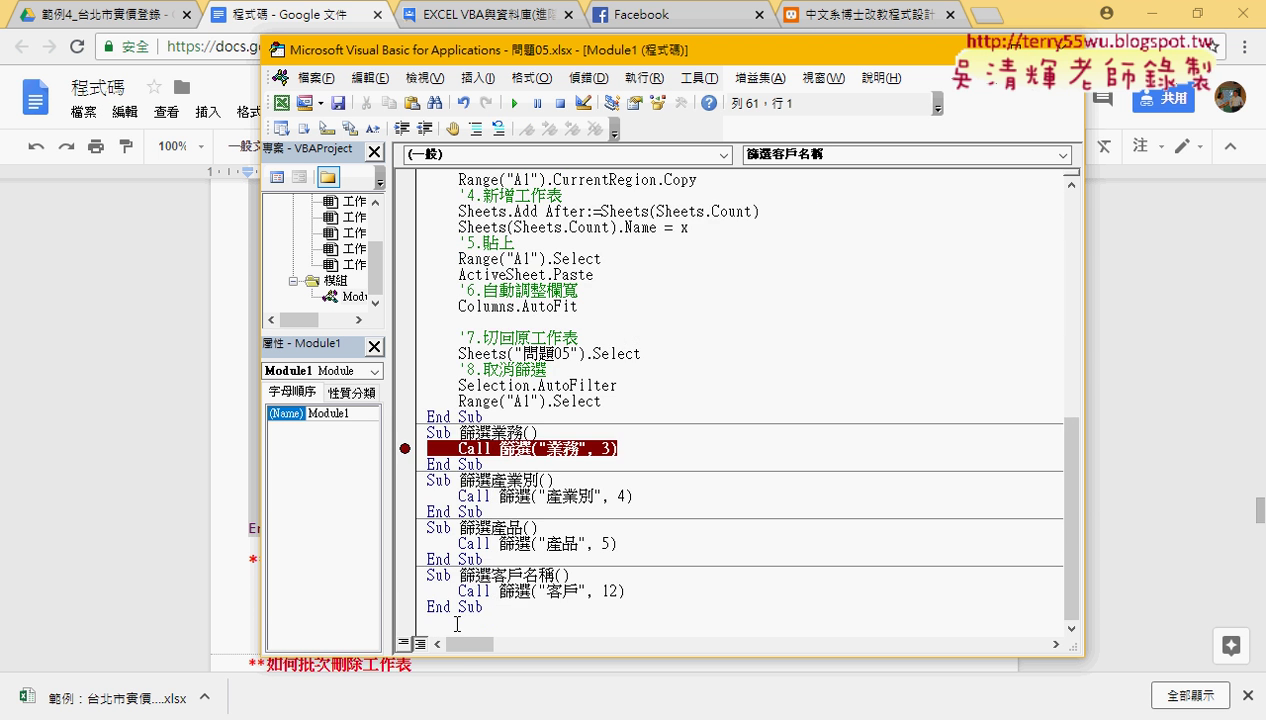
{"action": "key", "text": "ctrl+v"}
{"action": "scroll", "coordinate": [565, 580], "scroll_direction": "up", "scroll_amount": 4}
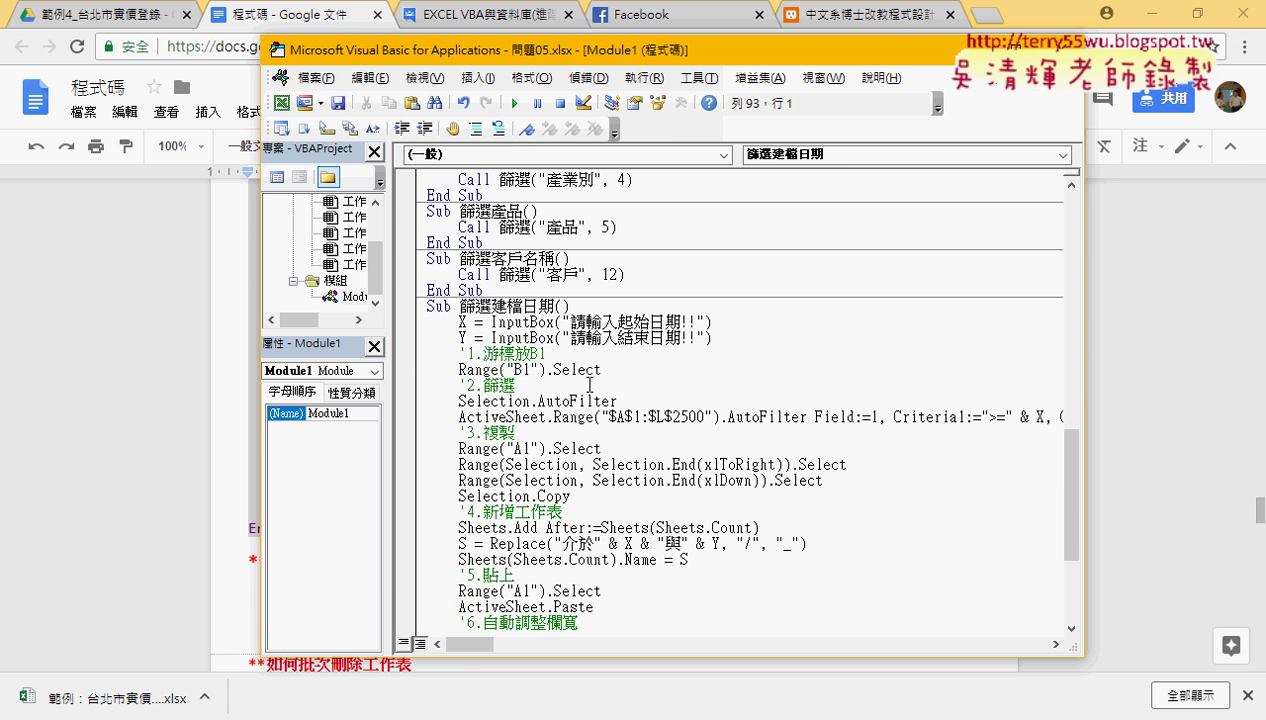
{"action": "left_click", "coordinate": [1130, 14]}
{"action": "left_click", "coordinate": [1148, 14]}
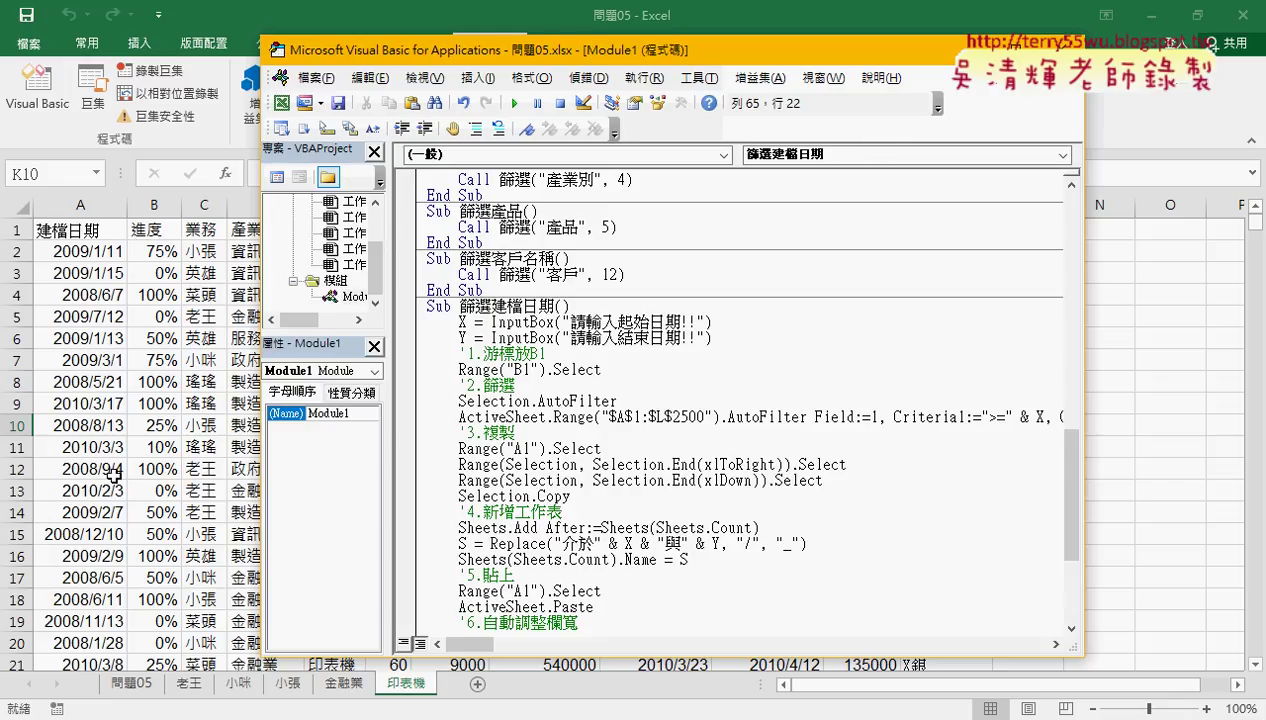
- Run 篩選建檔日期 with start date 2008/1/1 and end date 2008/12/31, then return to the workbook
{"action": "left_click", "coordinate": [657, 527]}
{"action": "left_click", "coordinate": [514, 104]}
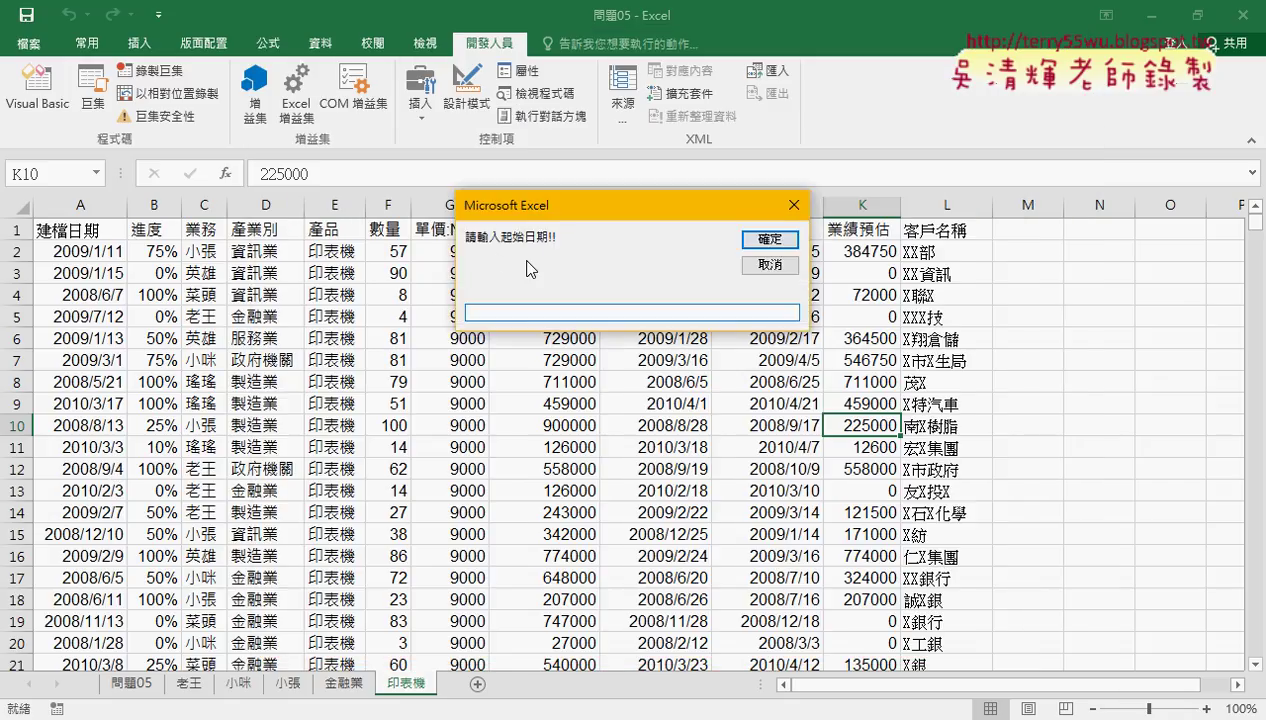
{"action": "type", "text": "200"}
{"action": "type", "text": "8/1/"}
{"action": "type", "text": "1"}
{"action": "key", "text": "Return"}
{"action": "type", "text": "2008/"}
{"action": "type", "text": "12/"}
{"action": "type", "text": "31"}
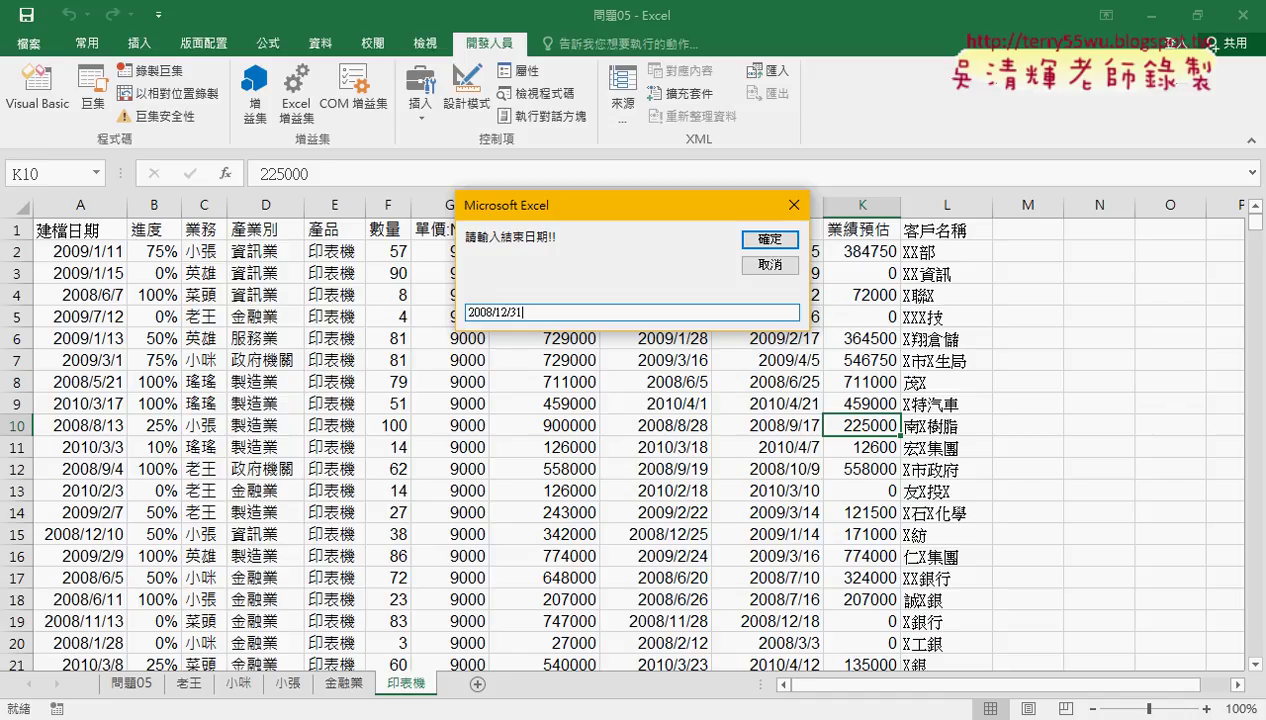
{"action": "key", "text": "Return"}
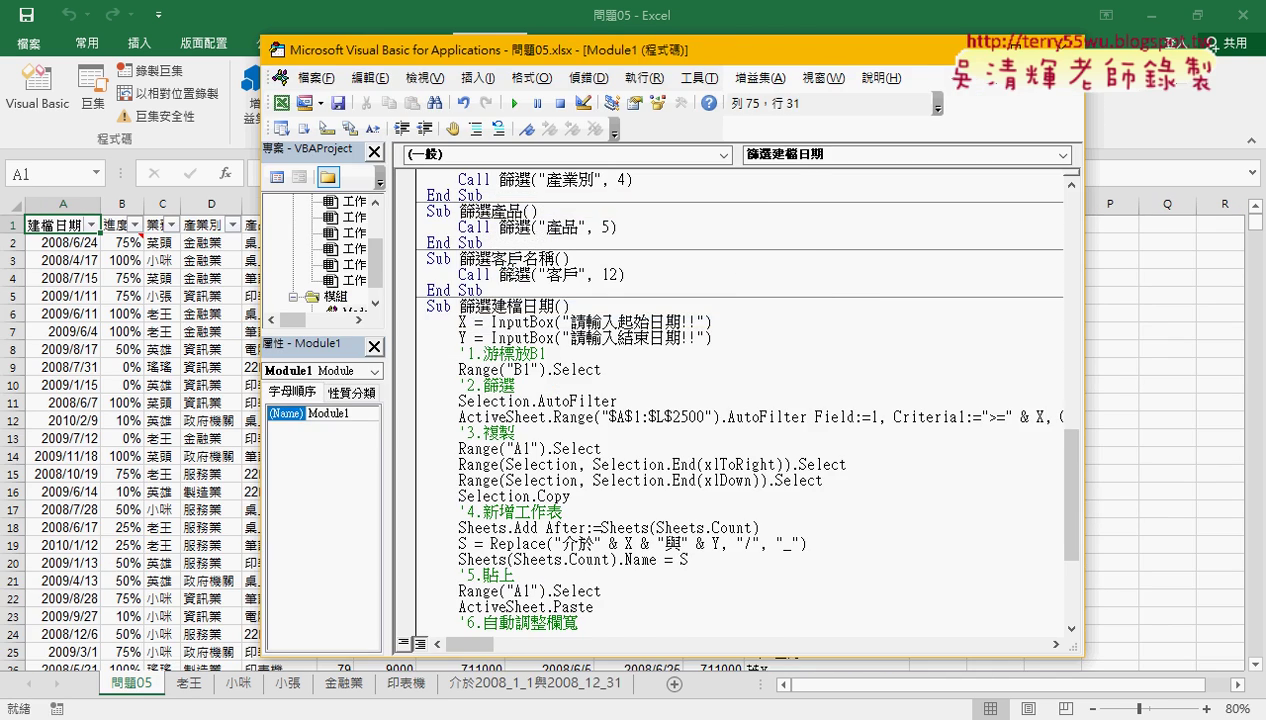
{"action": "key", "text": "alt+F11"}
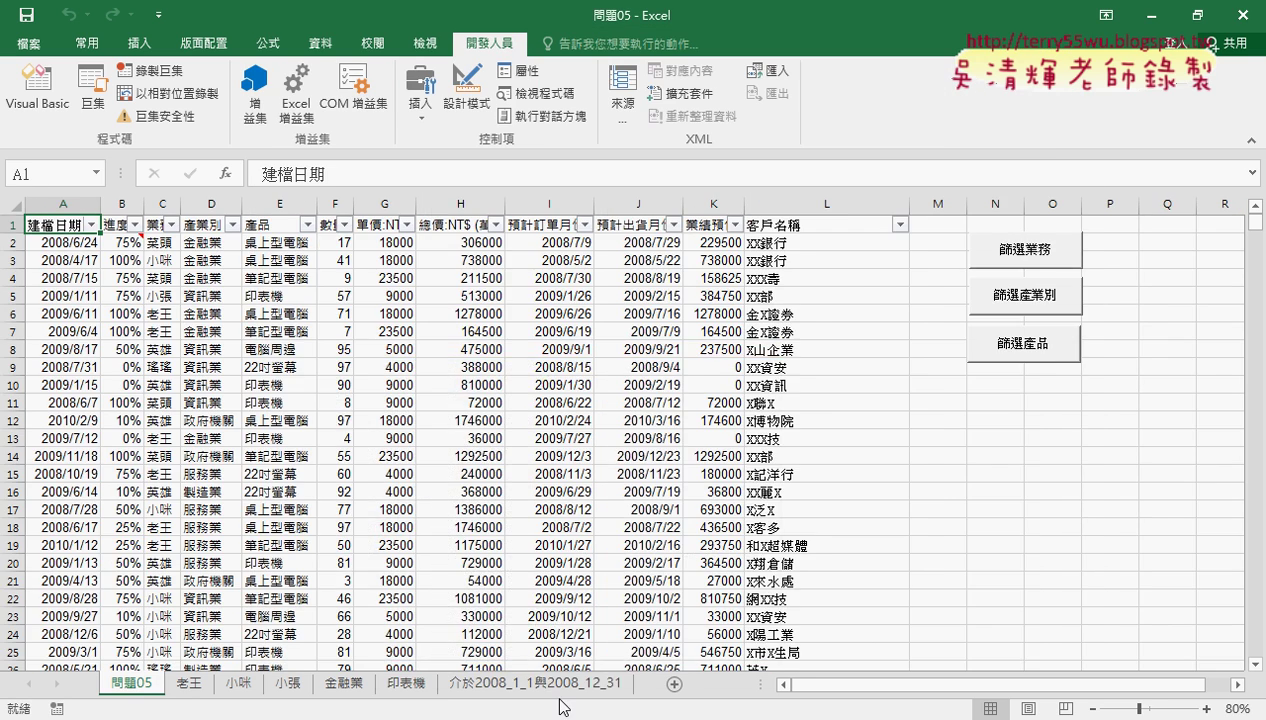
- On the 介於2008_1_1與2008_12_31 sheet, widen column A so the 建檔日期 dates fit
{"action": "left_click", "coordinate": [528, 688]}
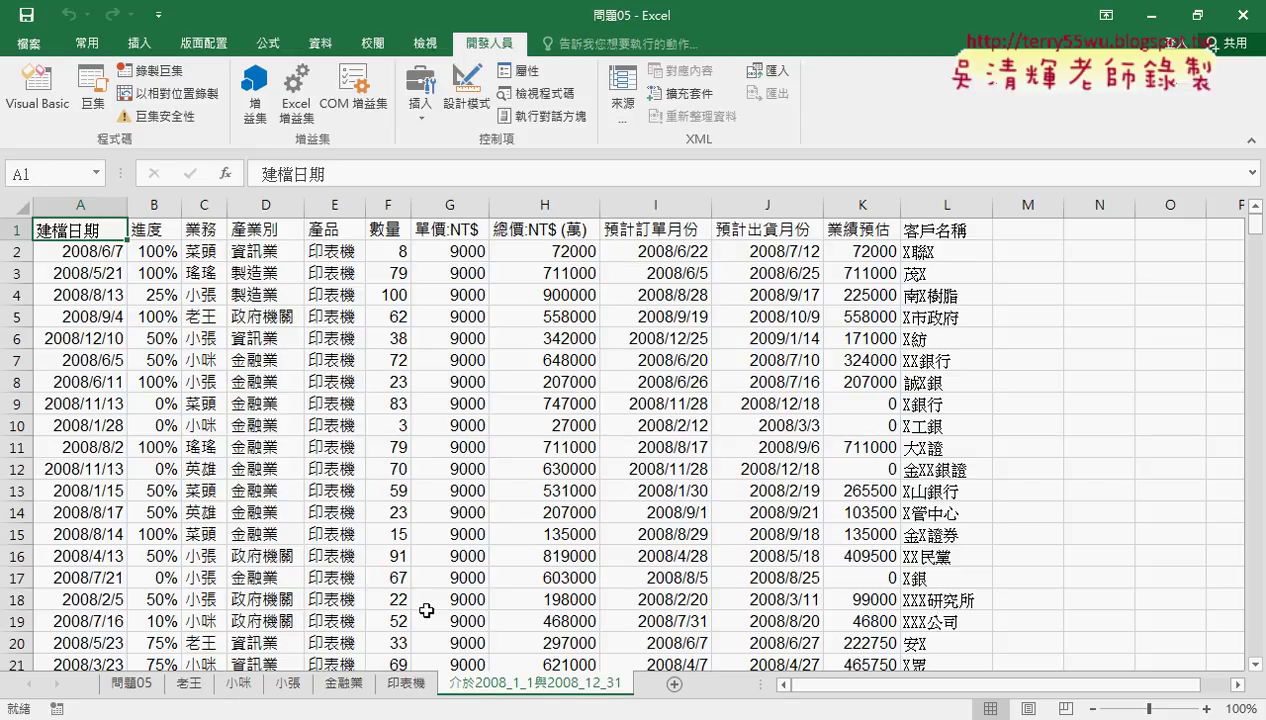
{"action": "left_click", "coordinate": [113, 202]}
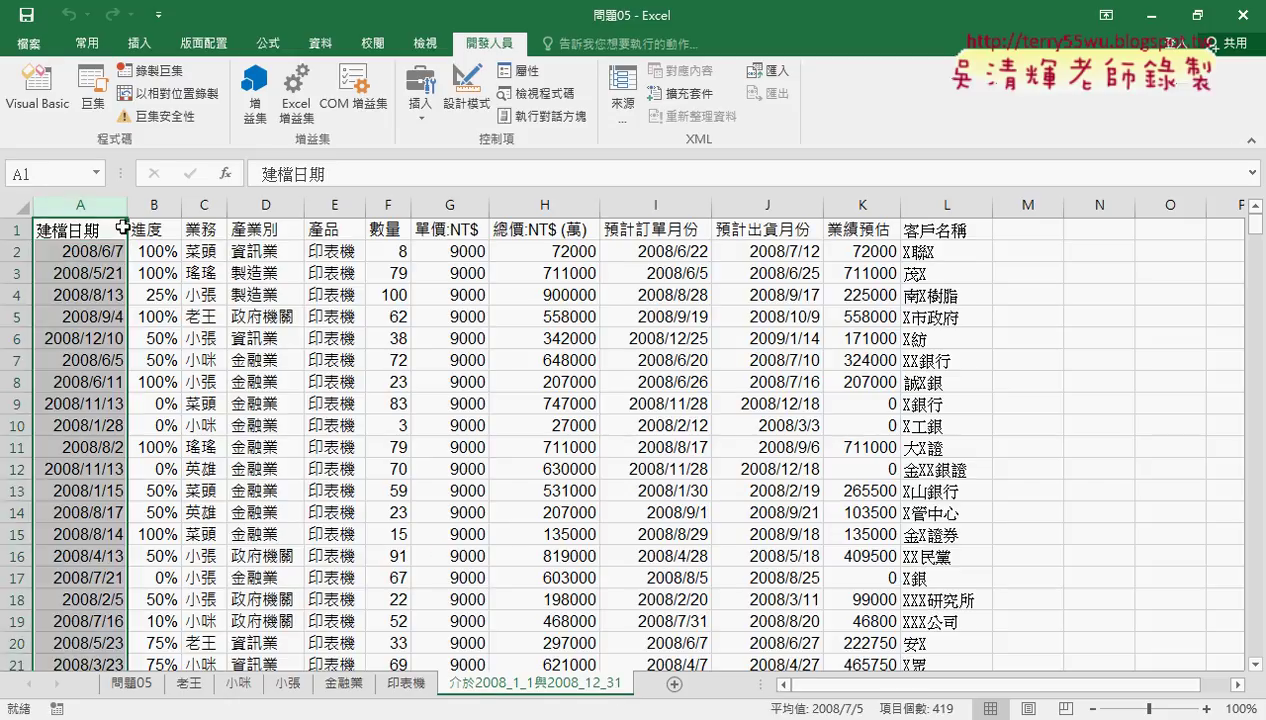
{"action": "left_click_drag", "start_coordinate": [128, 208], "coordinate": [143, 210]}
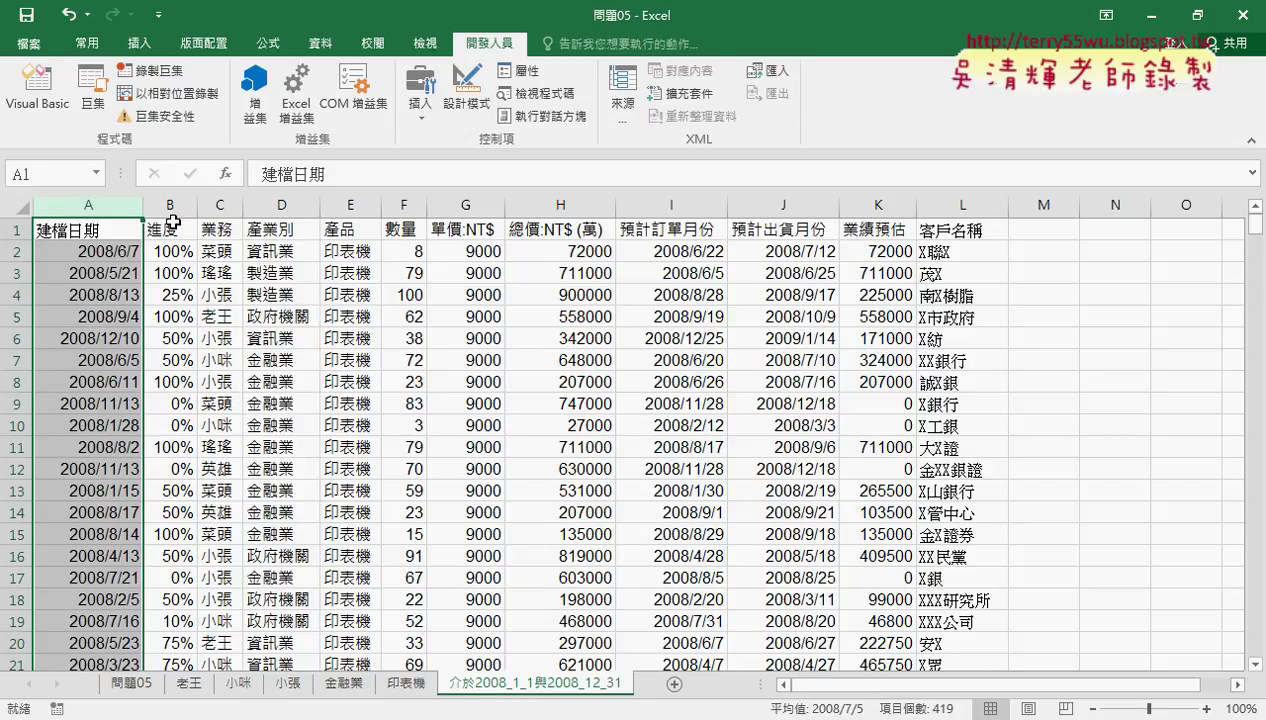
{"action": "left_click", "coordinate": [120, 228]}
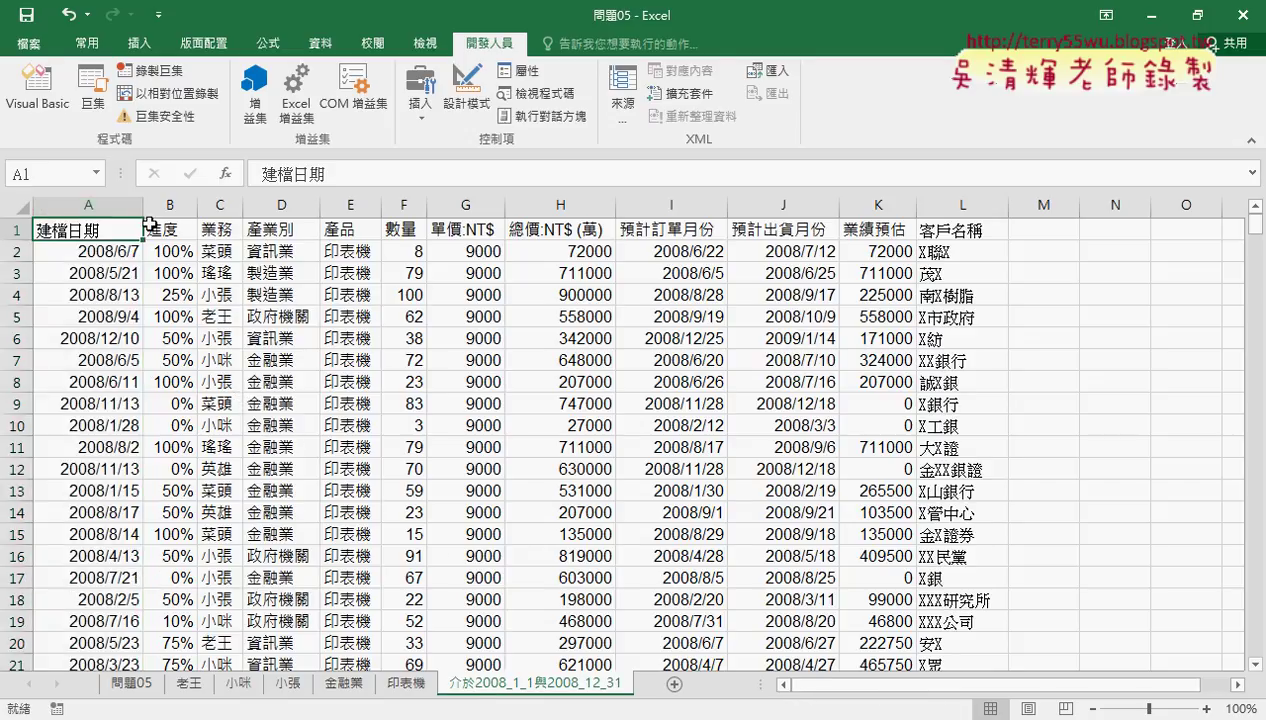
{"action": "left_click", "coordinate": [320, 43]}
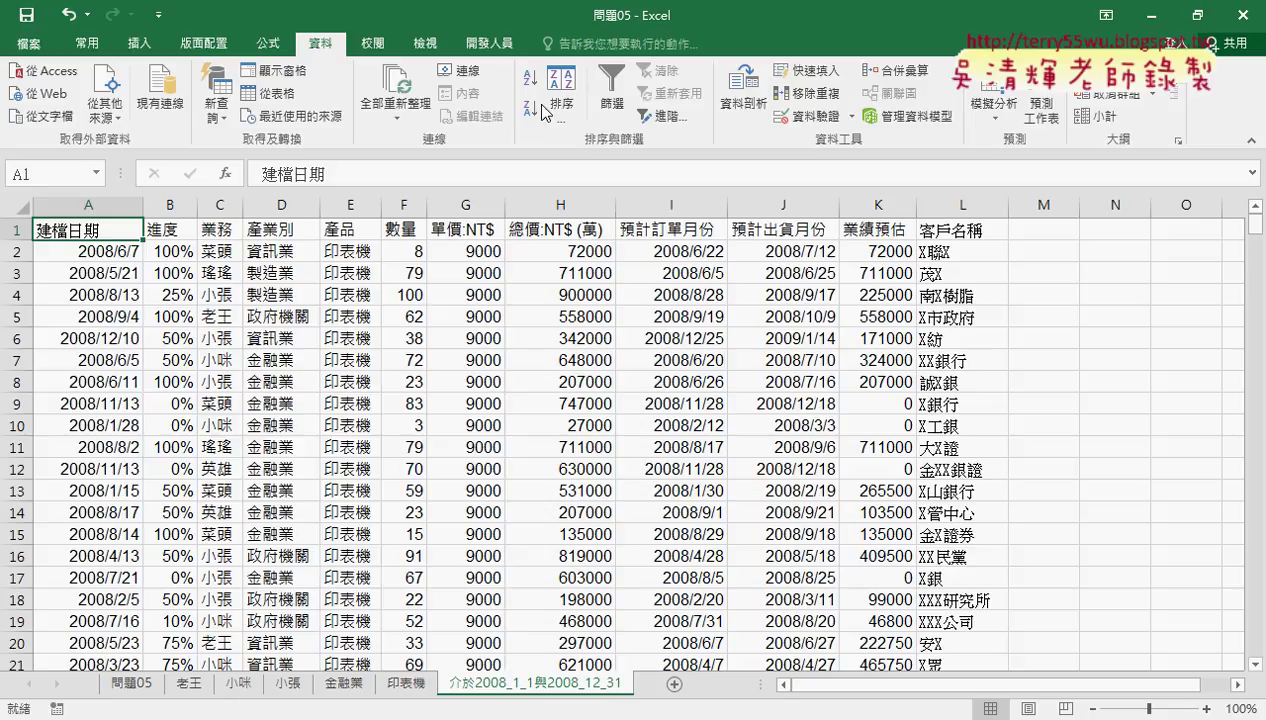
- Turn on Filter for the header row and browse 建檔日期's Date Filters without applying any
{"action": "left_click", "coordinate": [612, 90]}
{"action": "left_click", "coordinate": [133, 230]}
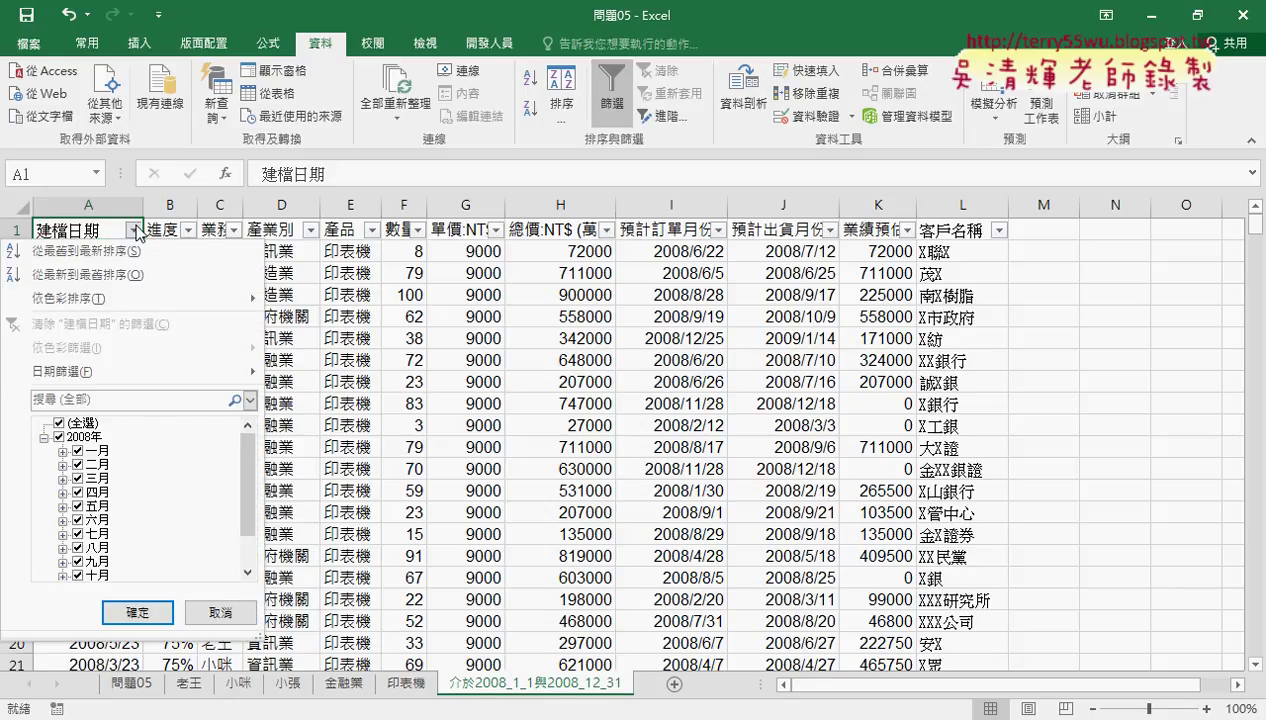
{"action": "mouse_move", "coordinate": [130, 371]}
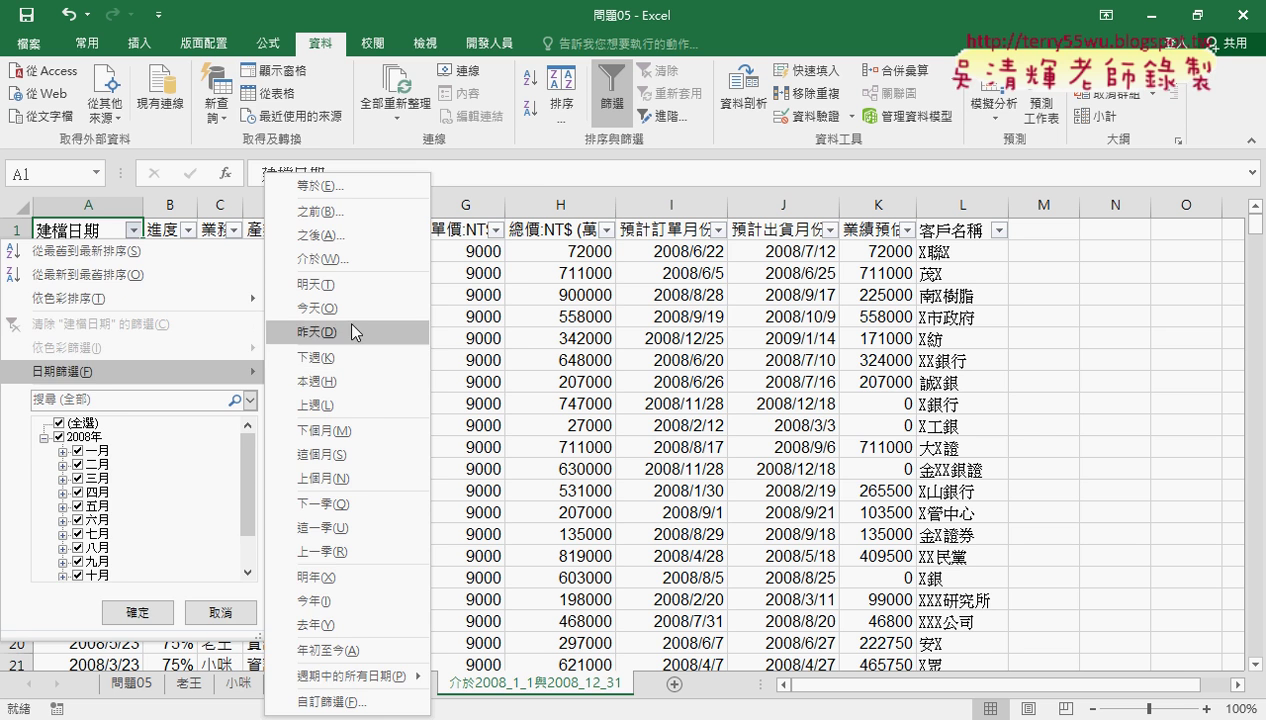
{"action": "key", "text": "Escape"}
{"action": "key", "text": "Escape"}
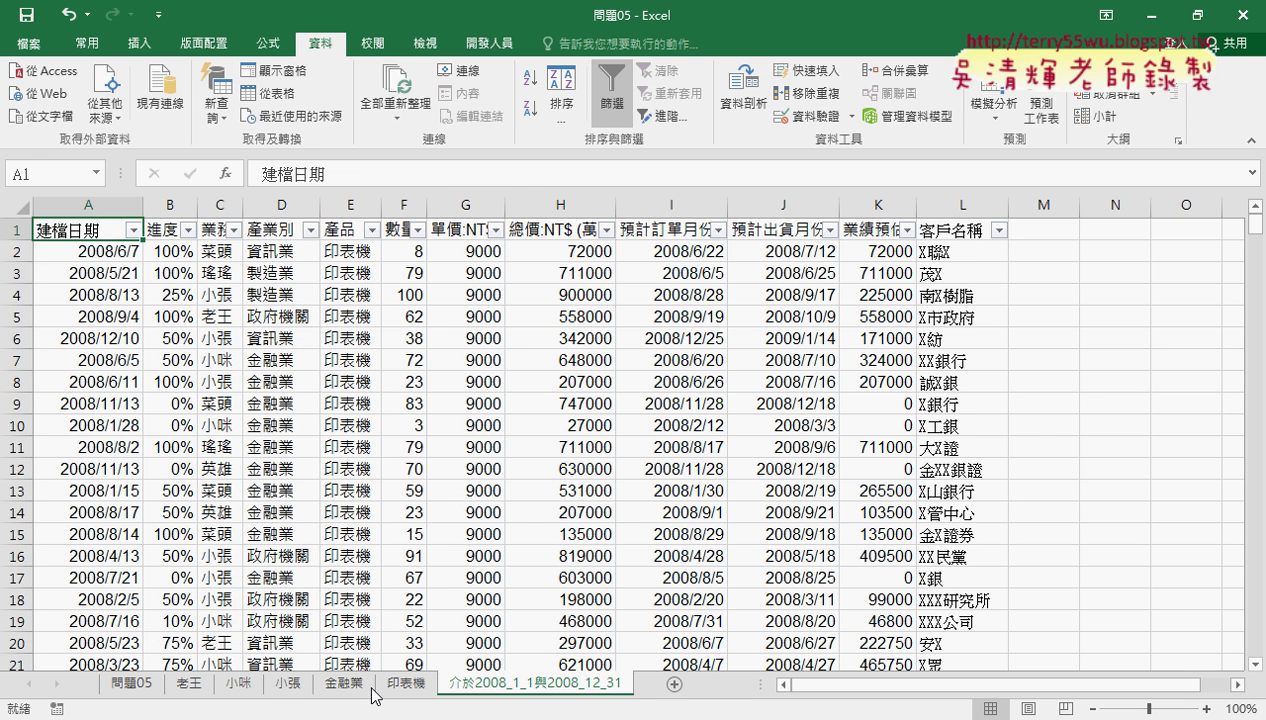
- Scroll the code document to the 篩選總價 macro, highlight 總價, then go to the 範例4 Drive folder
{"action": "key", "text": "alt+Tab"}
{"action": "scroll", "coordinate": [708, 455], "scroll_direction": "down", "scroll_amount": 1}
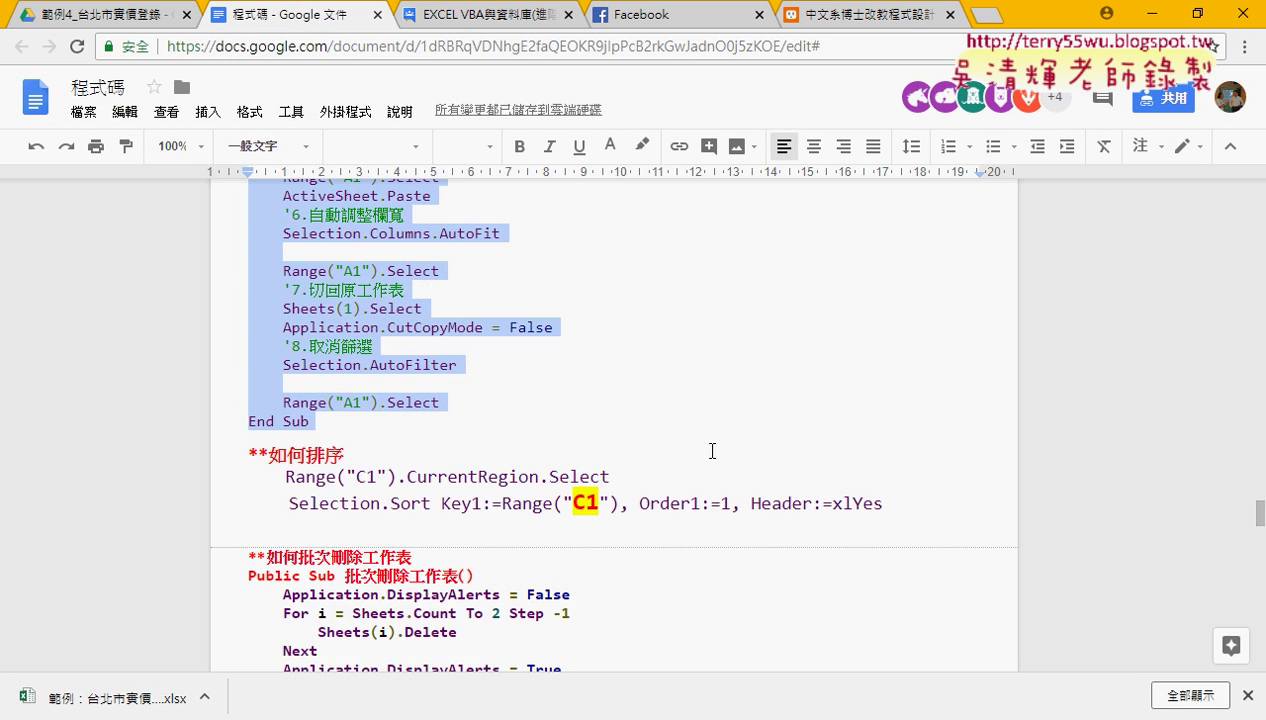
{"action": "scroll", "coordinate": [712, 451], "scroll_direction": "down", "scroll_amount": 2}
{"action": "scroll", "coordinate": [712, 451], "scroll_direction": "up", "scroll_amount": 5}
{"action": "scroll", "coordinate": [711, 447], "scroll_direction": "up", "scroll_amount": 3}
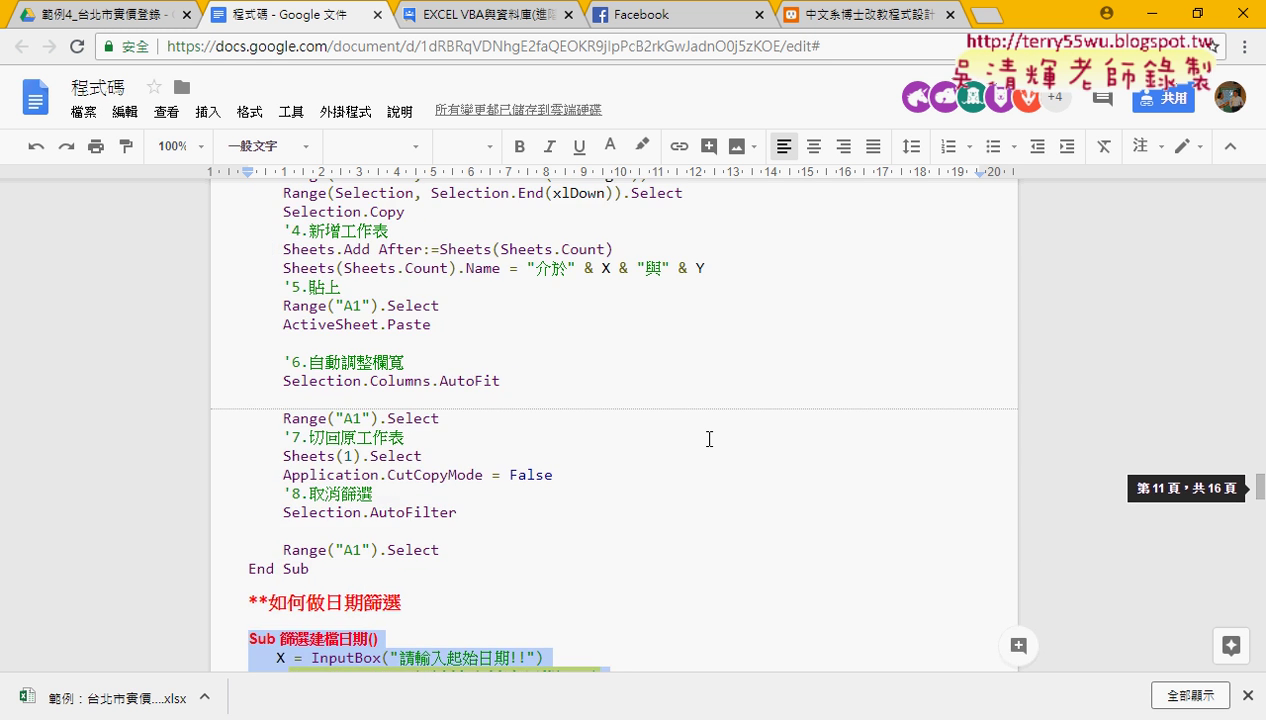
{"action": "scroll", "coordinate": [710, 443], "scroll_direction": "up", "scroll_amount": 3}
{"action": "scroll", "coordinate": [709, 439], "scroll_direction": "up", "scroll_amount": 3}
{"action": "scroll", "coordinate": [690, 437], "scroll_direction": "up", "scroll_amount": 2}
{"action": "scroll", "coordinate": [670, 436], "scroll_direction": "up", "scroll_amount": 2}
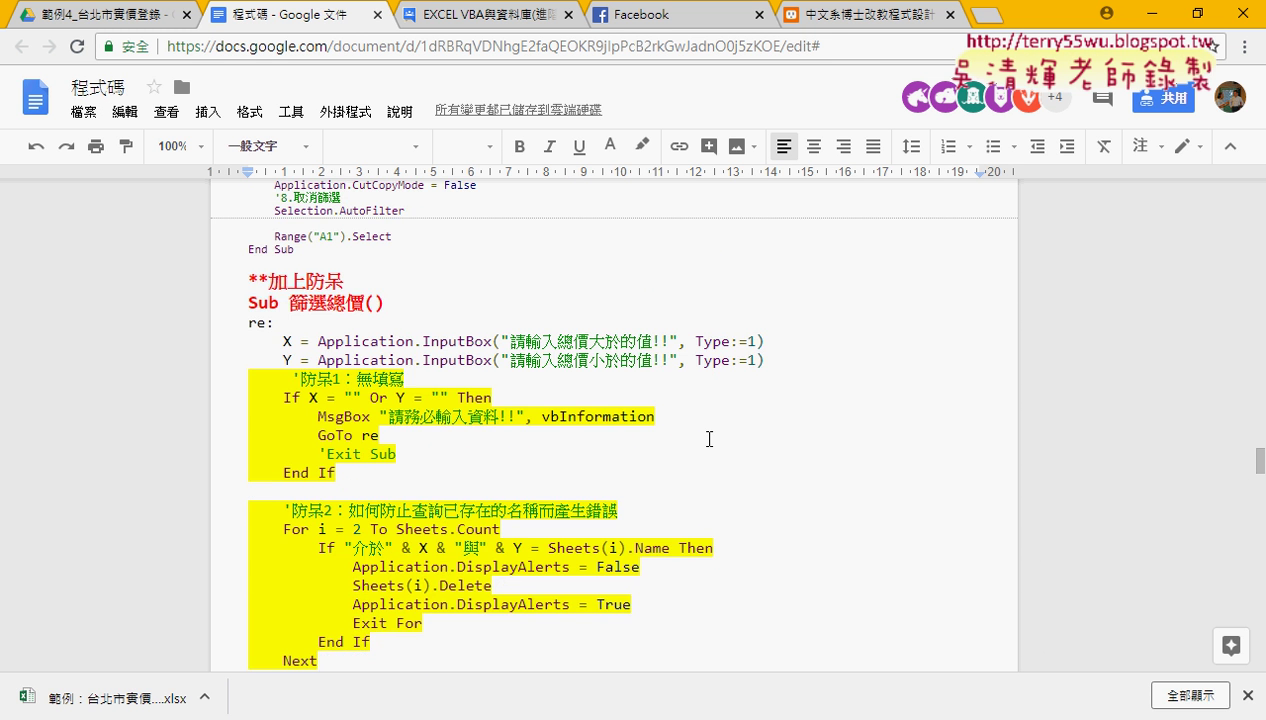
{"action": "left_click_drag", "start_coordinate": [325, 404], "coordinate": [366, 404]}
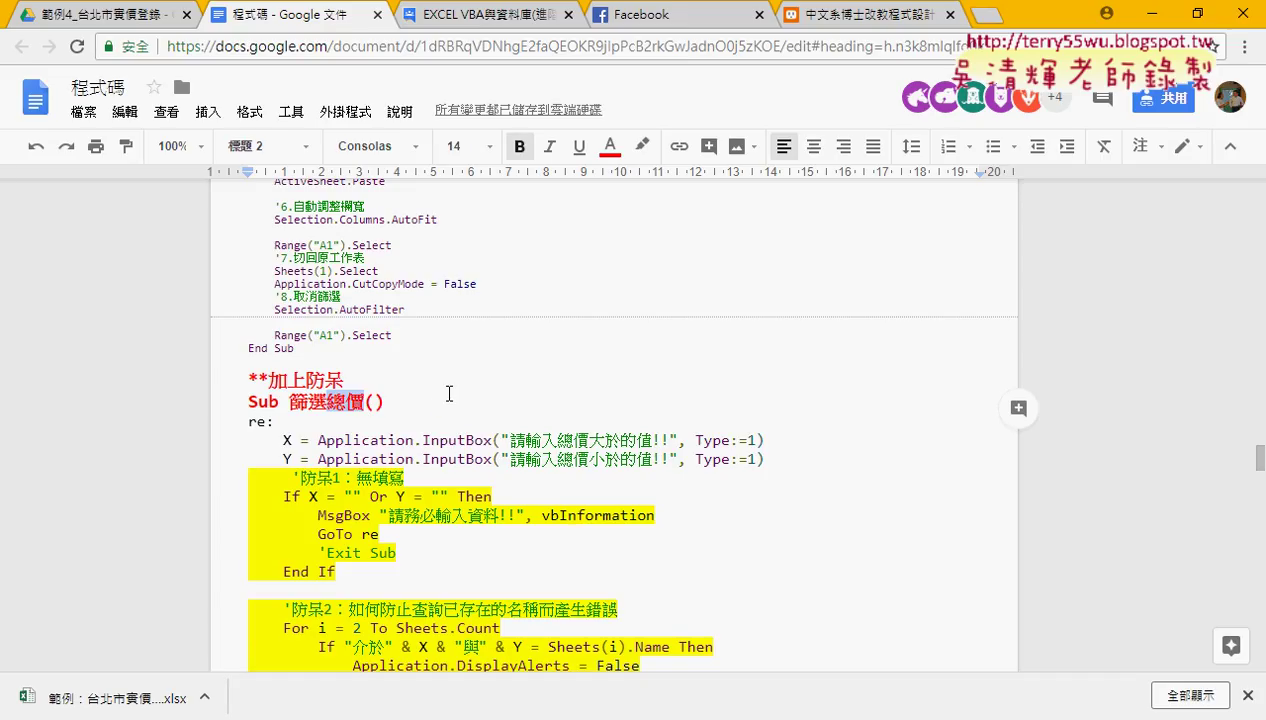
{"action": "left_click", "coordinate": [124, 15]}
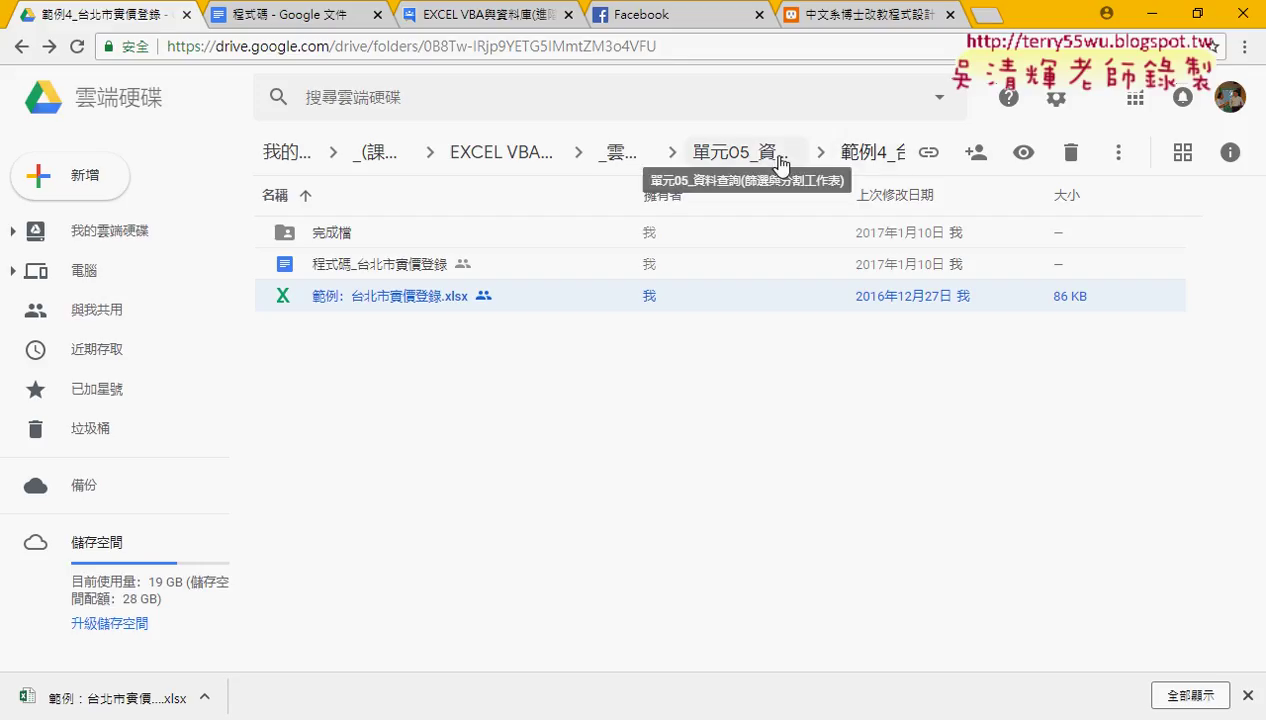
{"action": "left_click", "coordinate": [778, 160]}
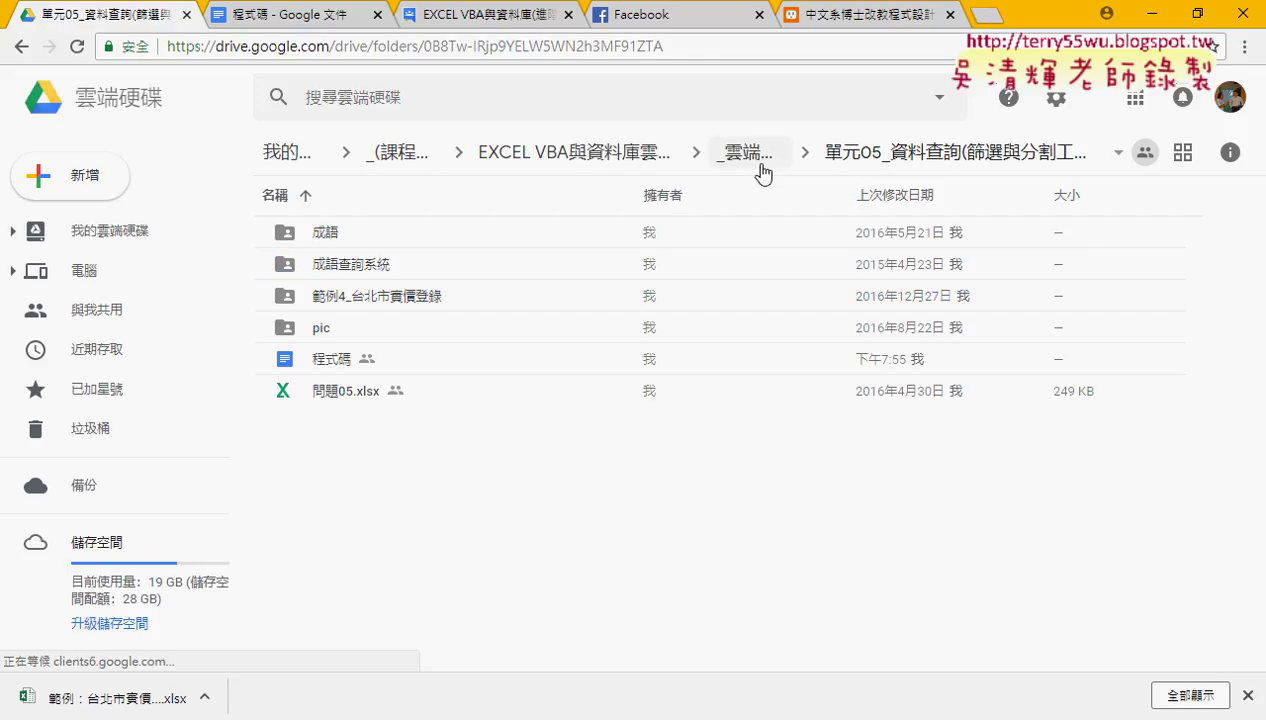
{"action": "left_click", "coordinate": [420, 302]}
{"action": "double_click", "coordinate": [420, 305]}
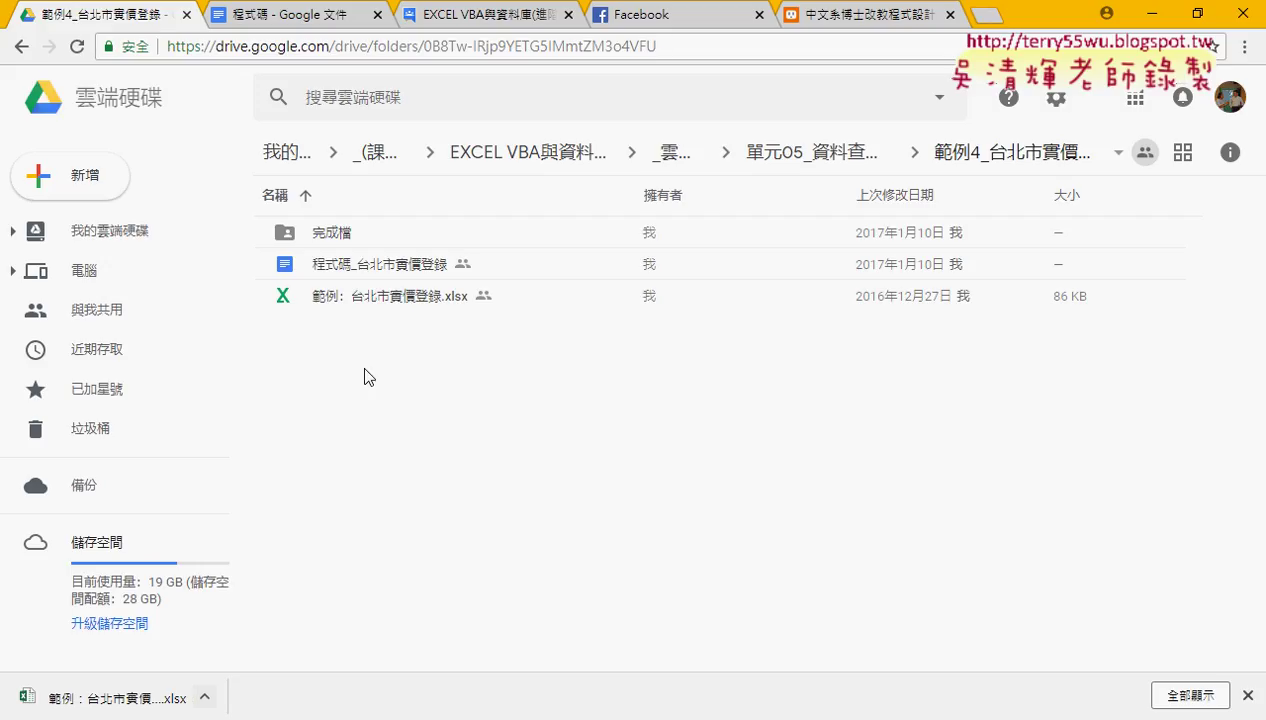
{"action": "left_click", "coordinate": [385, 299]}
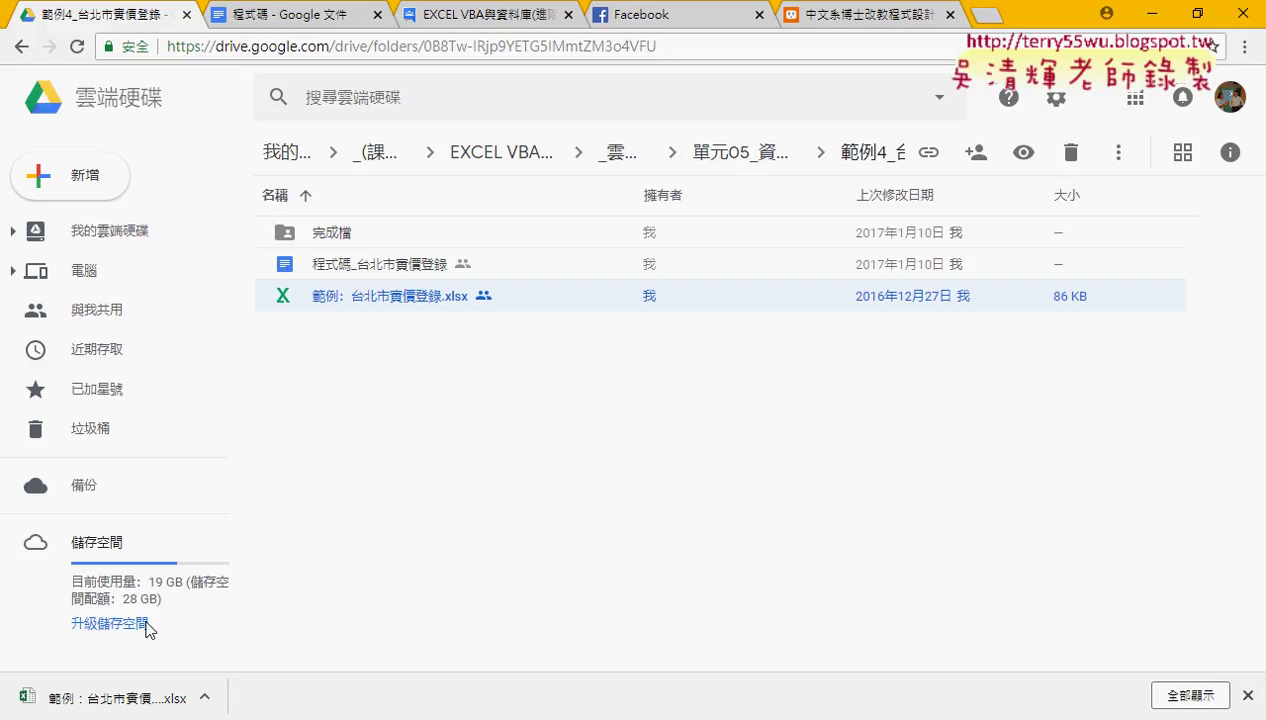
{"action": "left_click", "coordinate": [204, 697]}
- Open the 範例：台北市實價登錄 workbook and confirm the 台北市實價登錄 data runs to row 949
{"action": "left_click", "coordinate": [271, 598]}
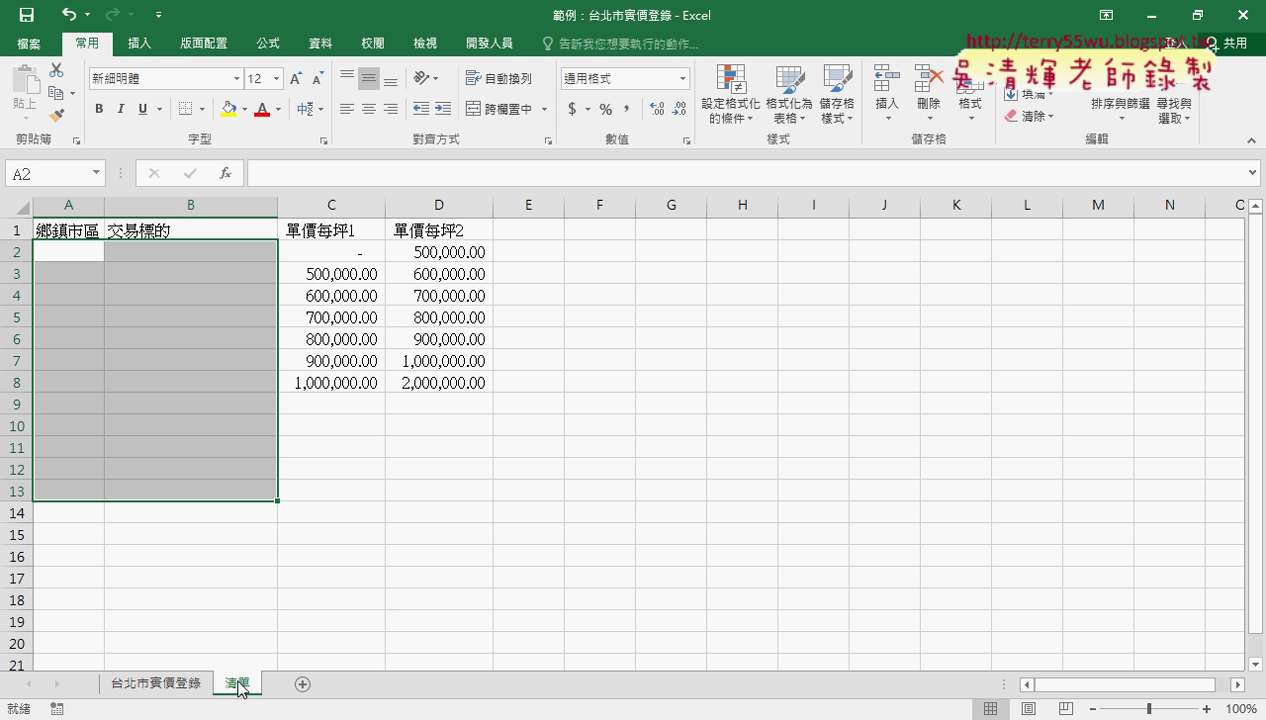
{"action": "left_click", "coordinate": [163, 684]}
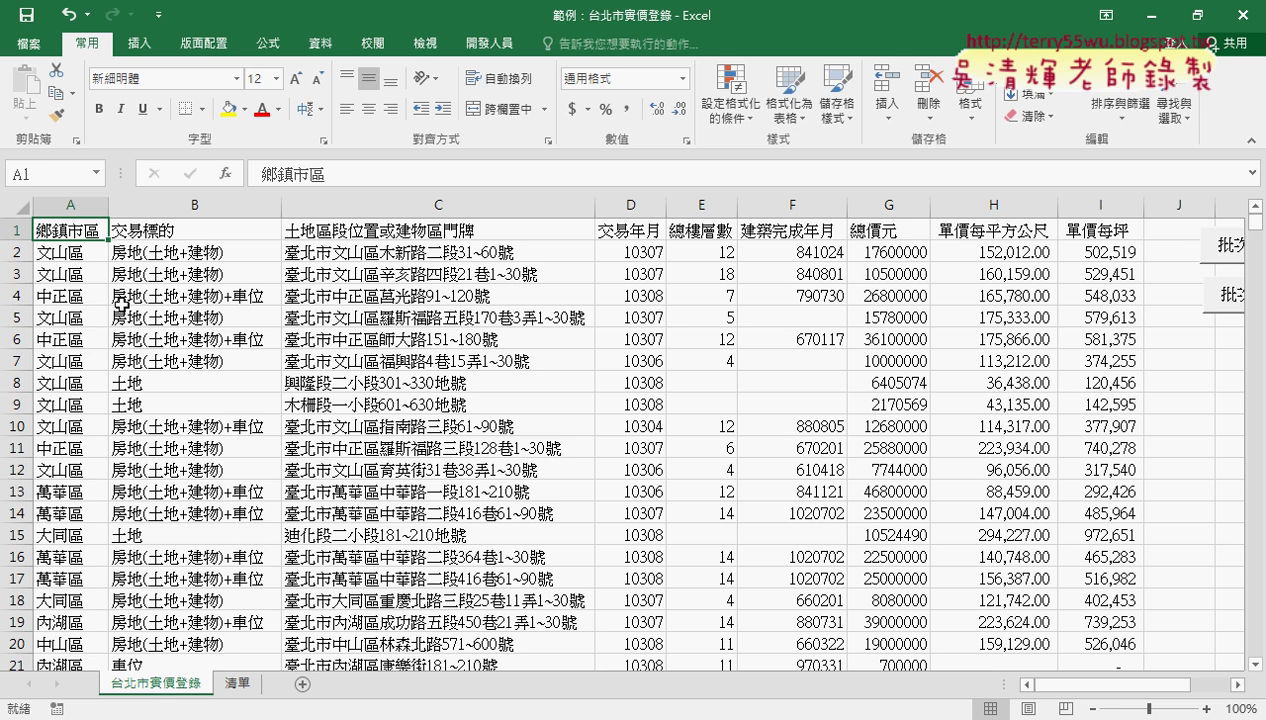
{"action": "key", "text": "ctrl+Down"}
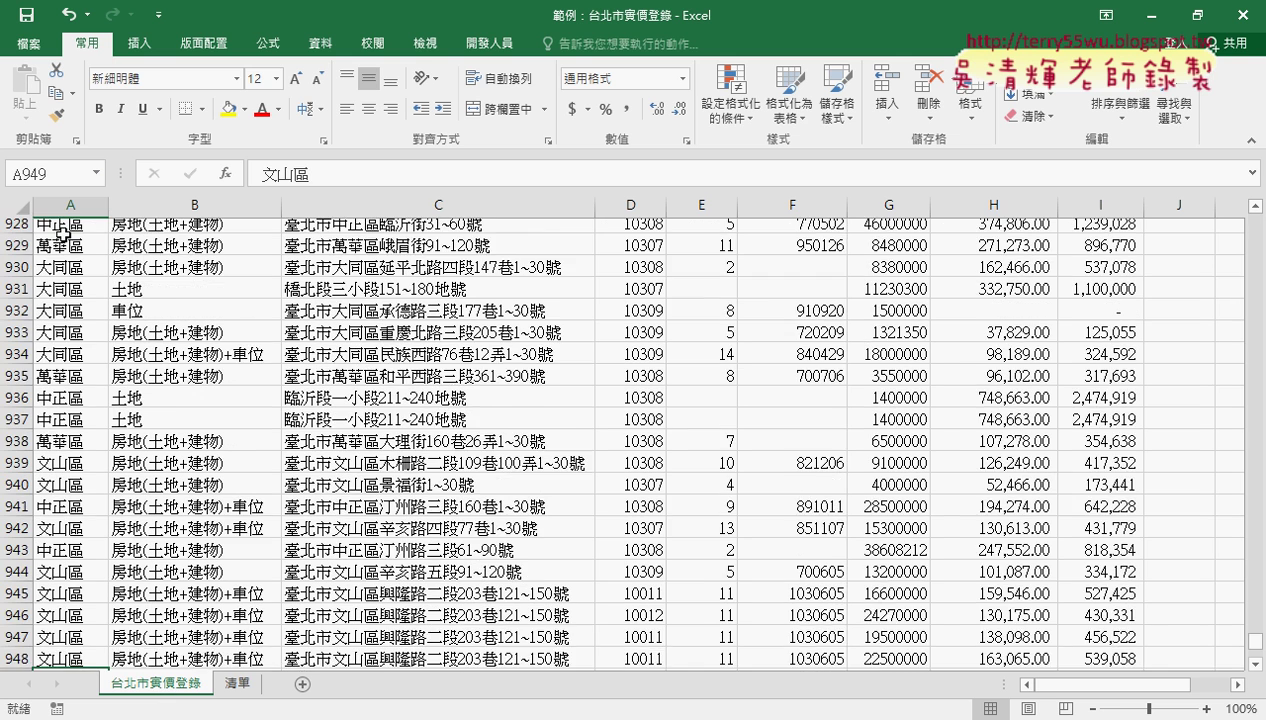
{"action": "key", "text": "ctrl+Up"}
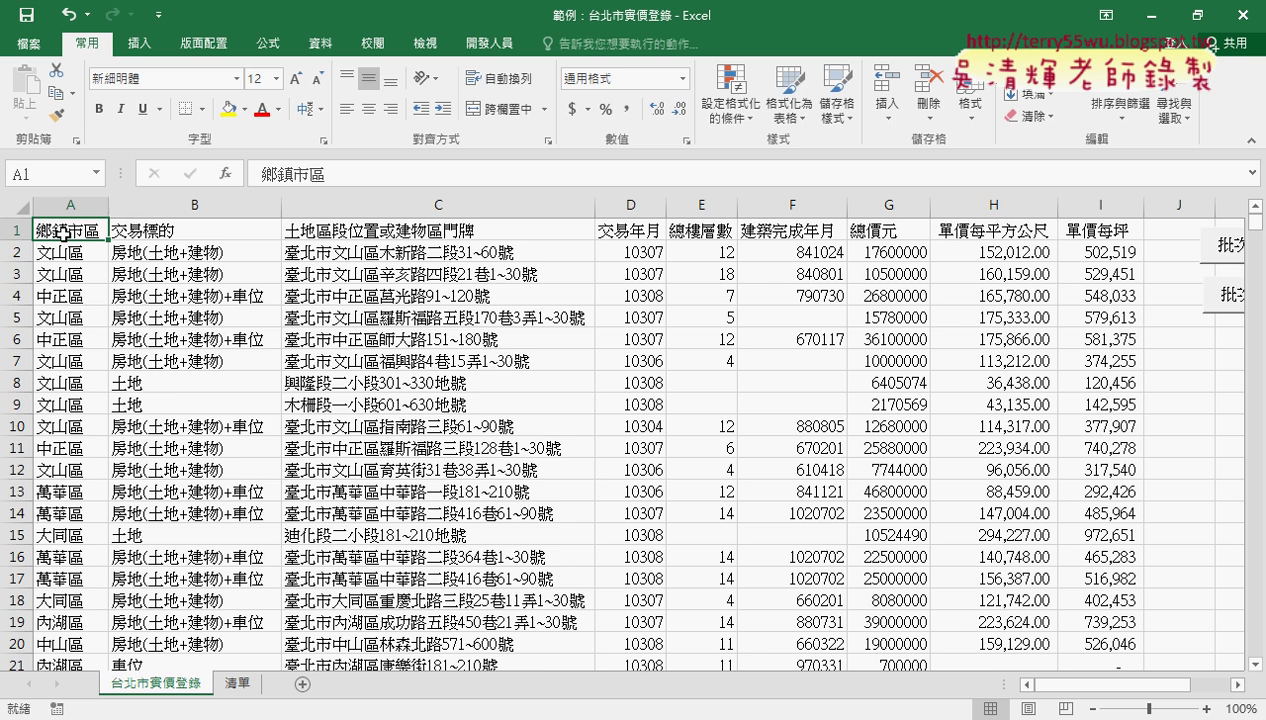
- Check where address column C ends, then select its first address in C2
{"action": "key", "text": "Right"}
{"action": "key", "text": "Right"}
{"action": "key", "text": "ctrl+Down"}
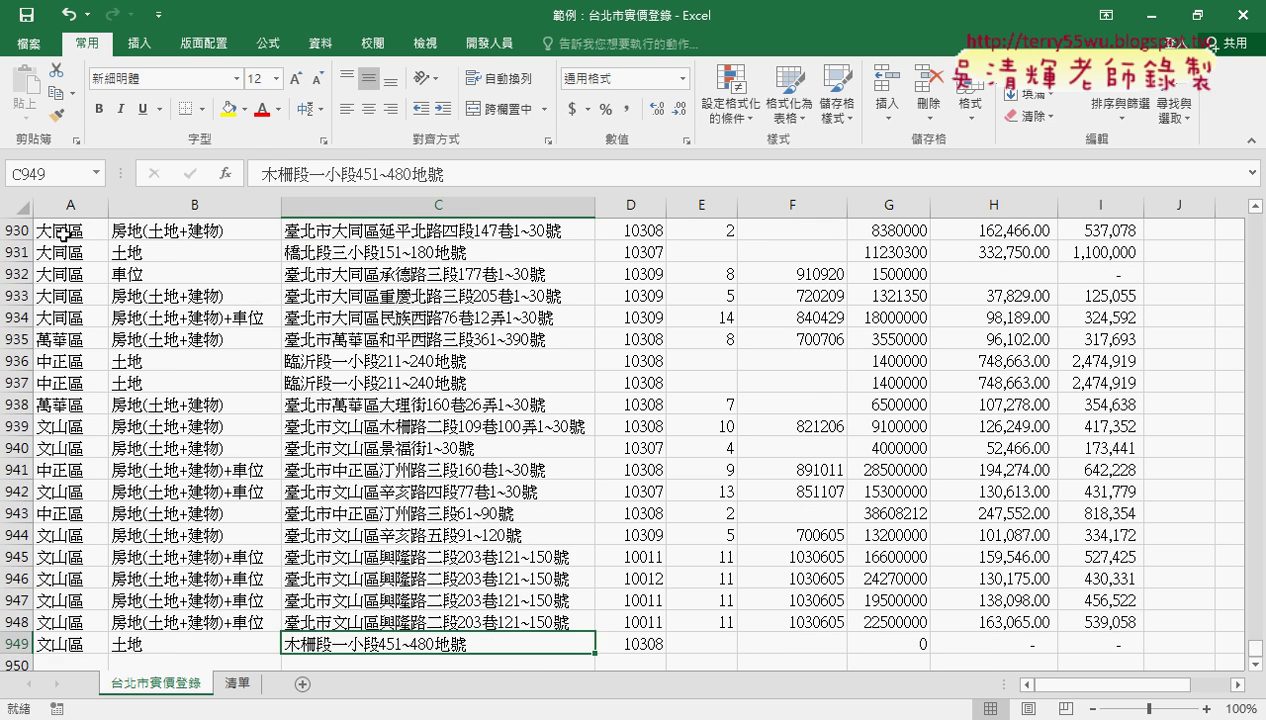
{"action": "key", "text": "ctrl+Up"}
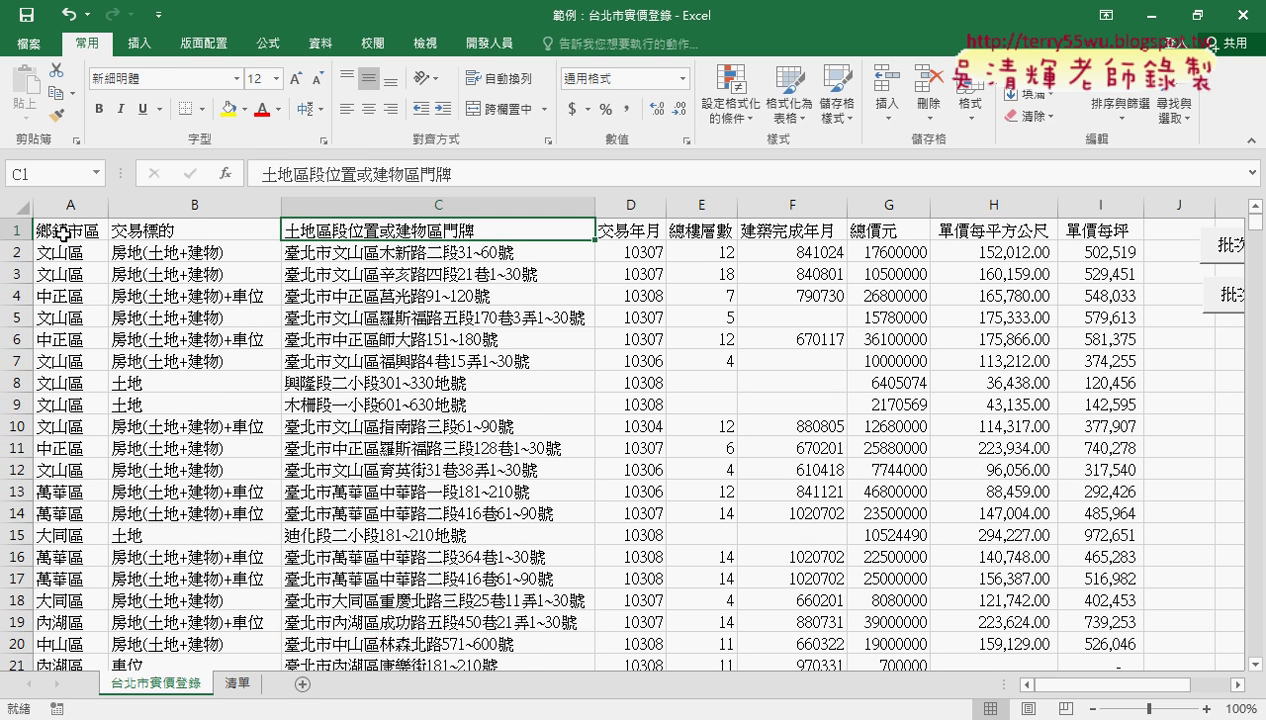
{"action": "left_click", "coordinate": [433, 204]}
{"action": "left_click", "coordinate": [436, 229]}
{"action": "left_click", "coordinate": [445, 254]}
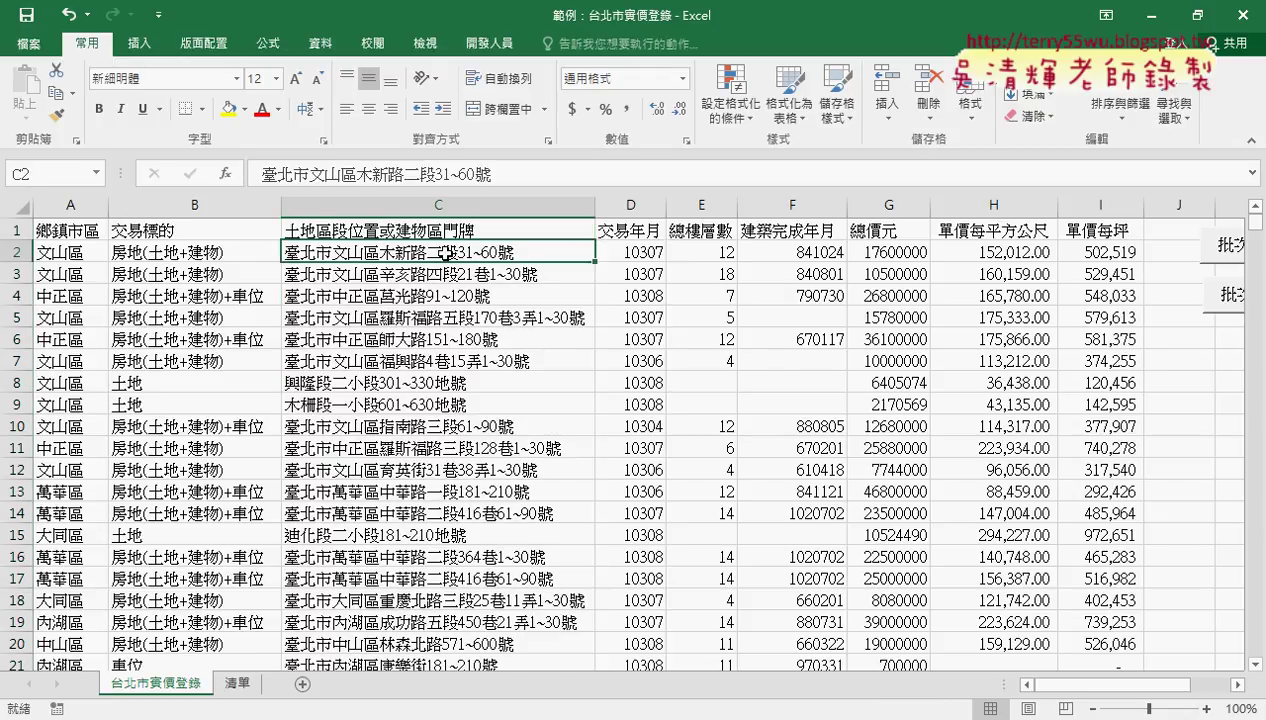